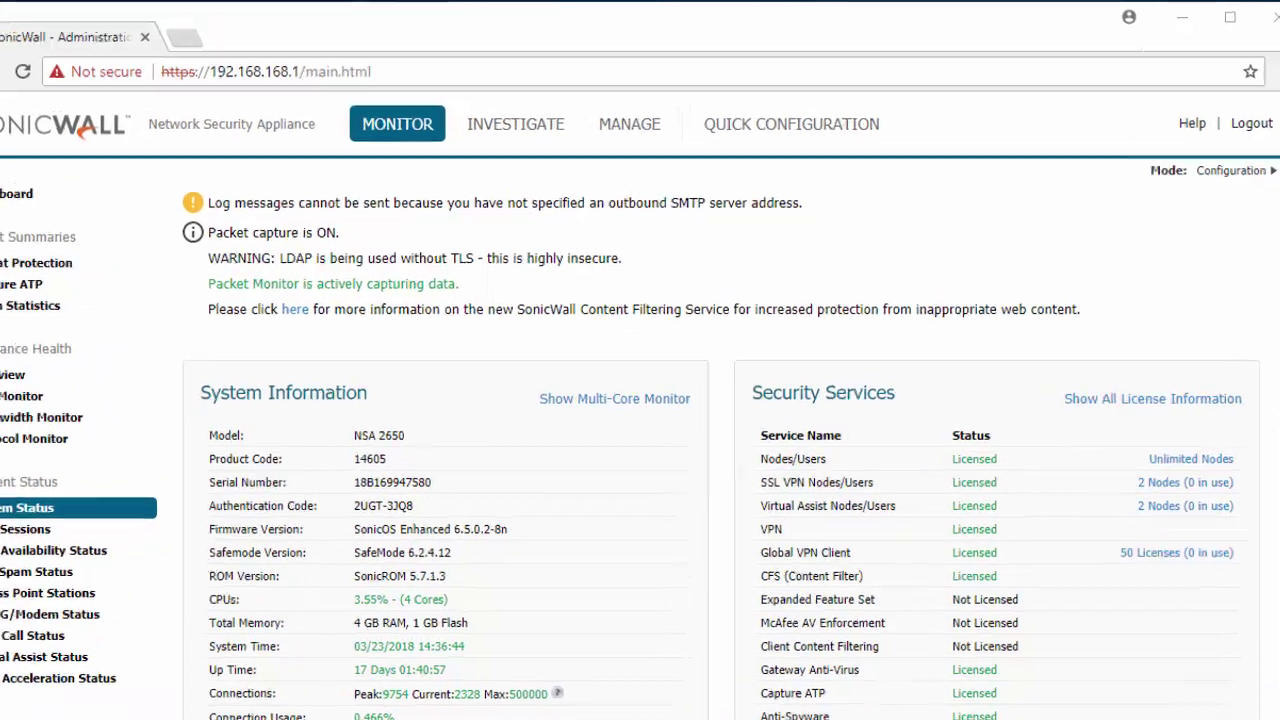
Step: On the GEO-IP Filter page, enable firewall rule-based blocking of listed countries with logging, and accept
left_click(533, 174)
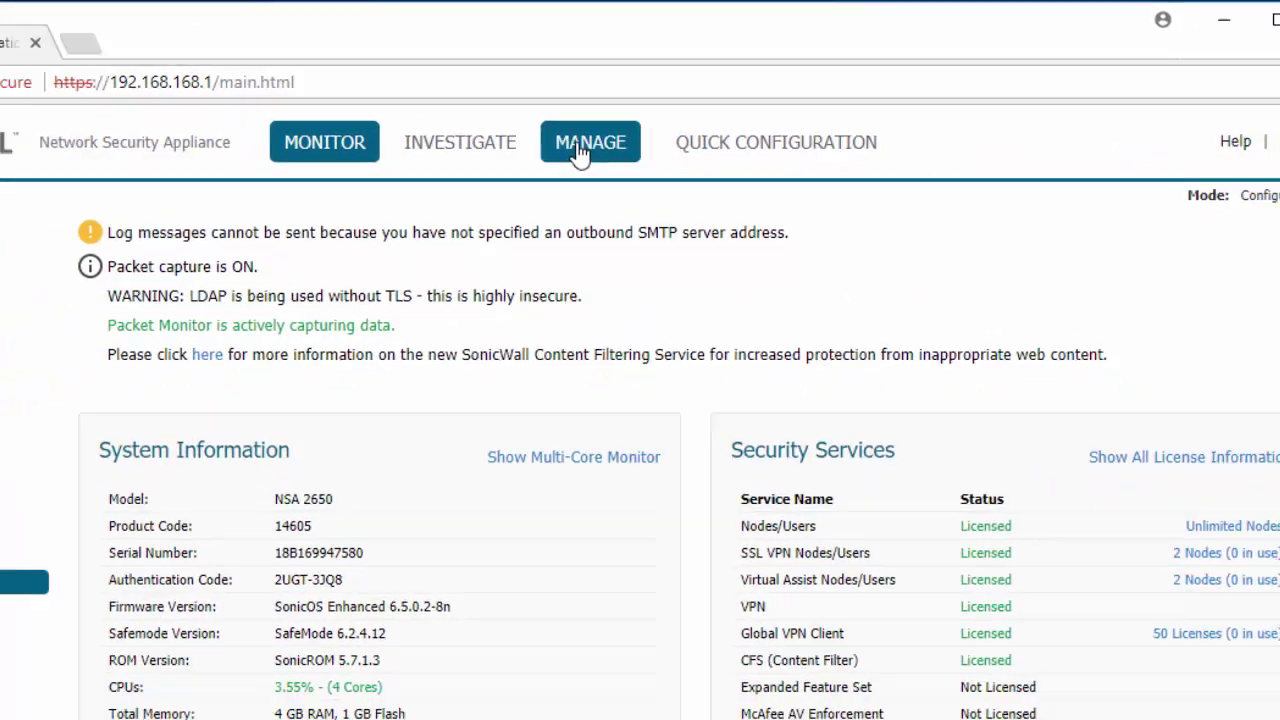
left_click_drag(258, 209, 286, 486)
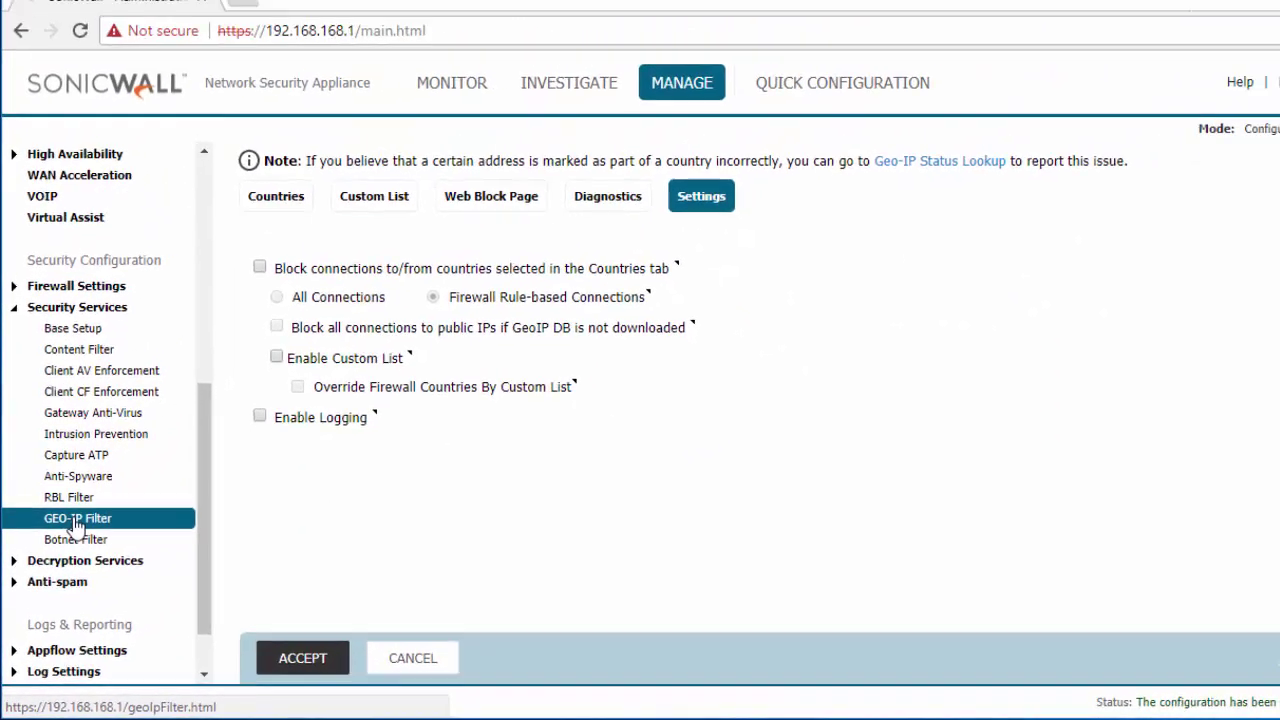
left_click(93, 483)
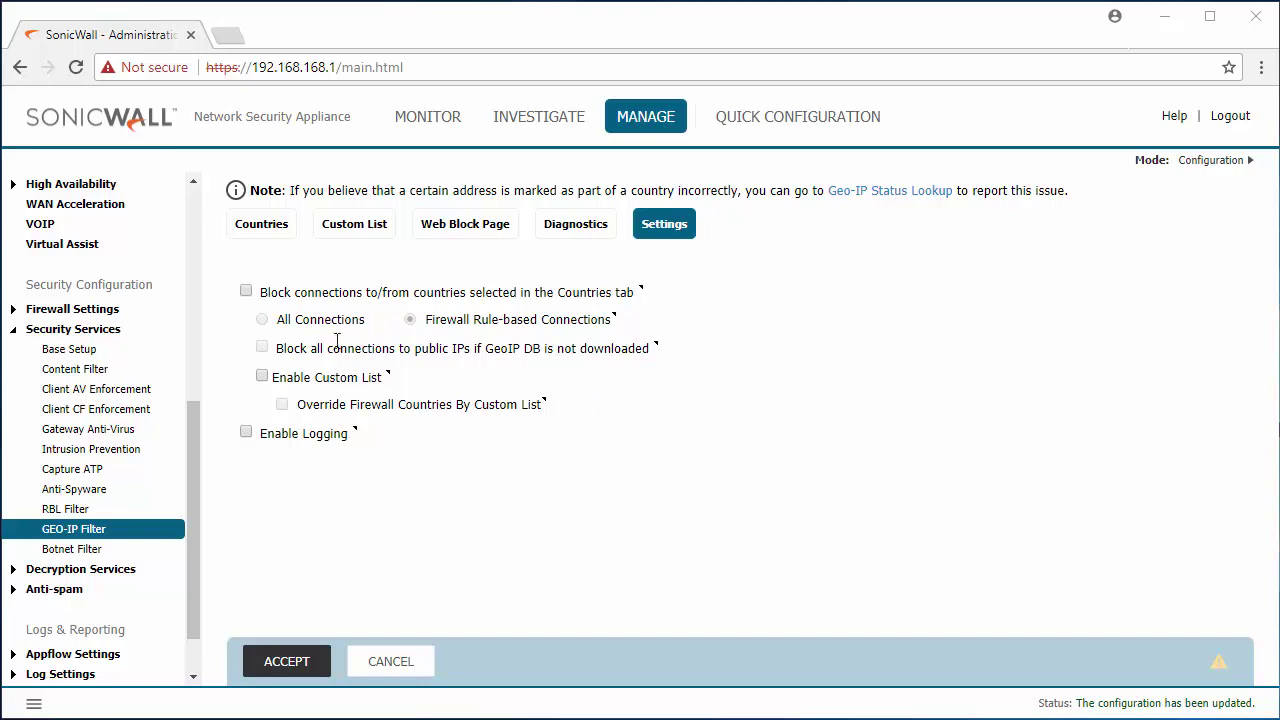
left_click(247, 292)
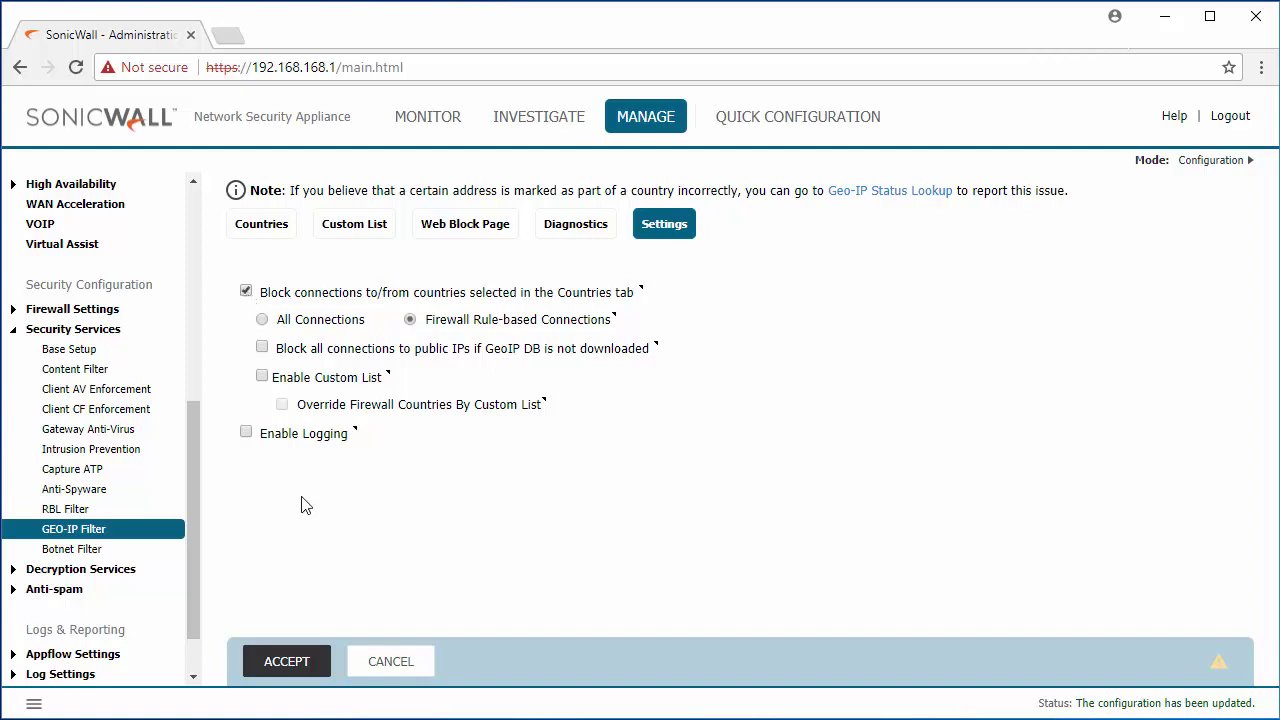
left_click(247, 434)
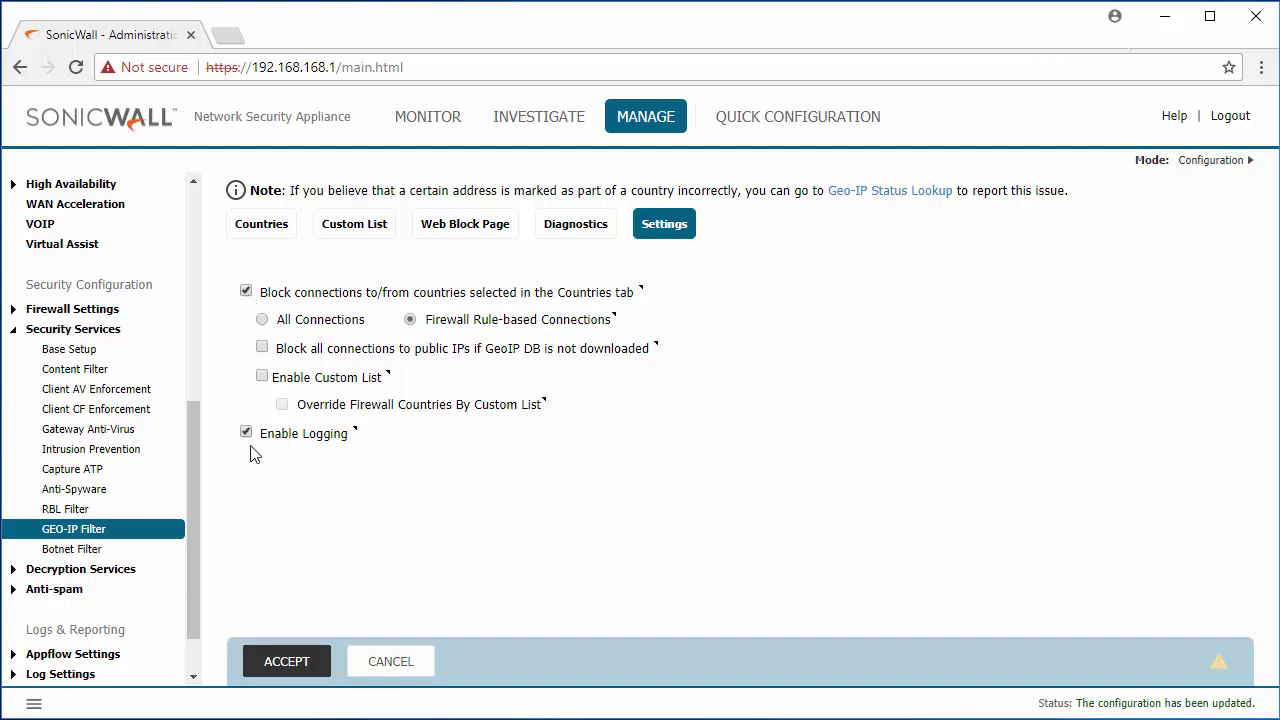
left_click(295, 664)
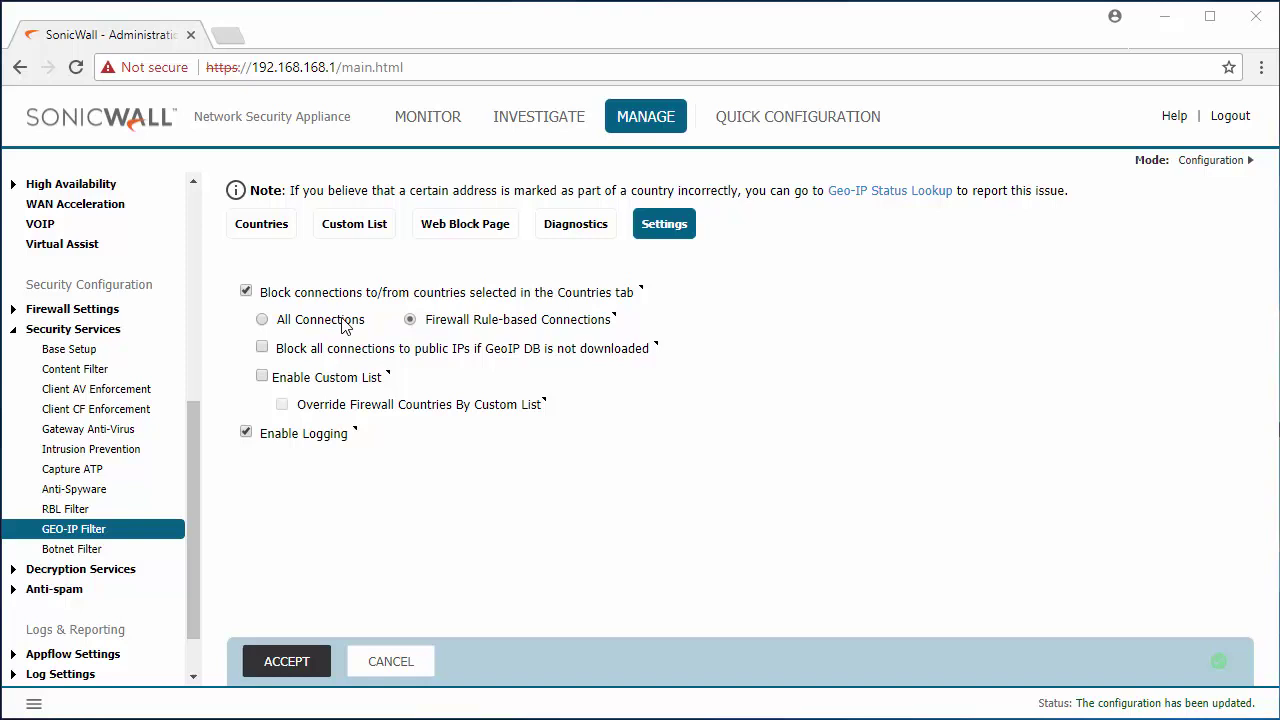
left_click(263, 320)
left_click(286, 655)
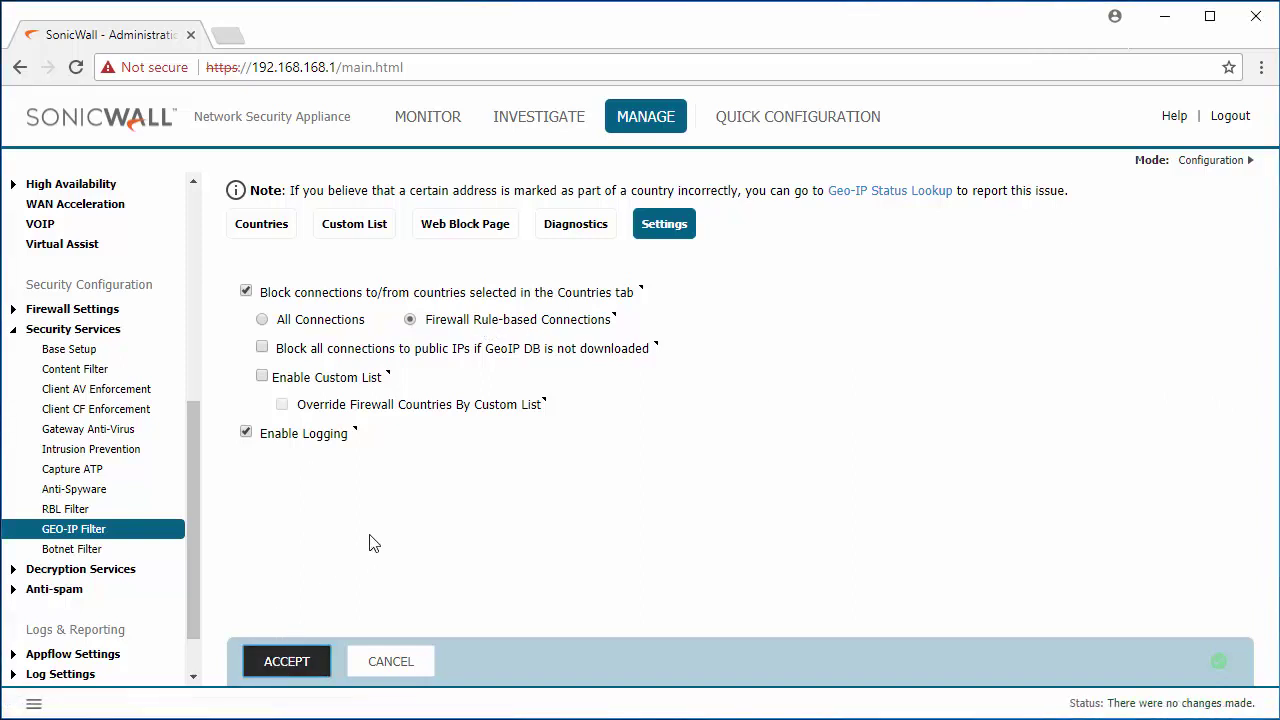
Step: Move the United States, US Minor Outlying Islands and United Kingdom out of the blocked countries list
left_click(270, 232)
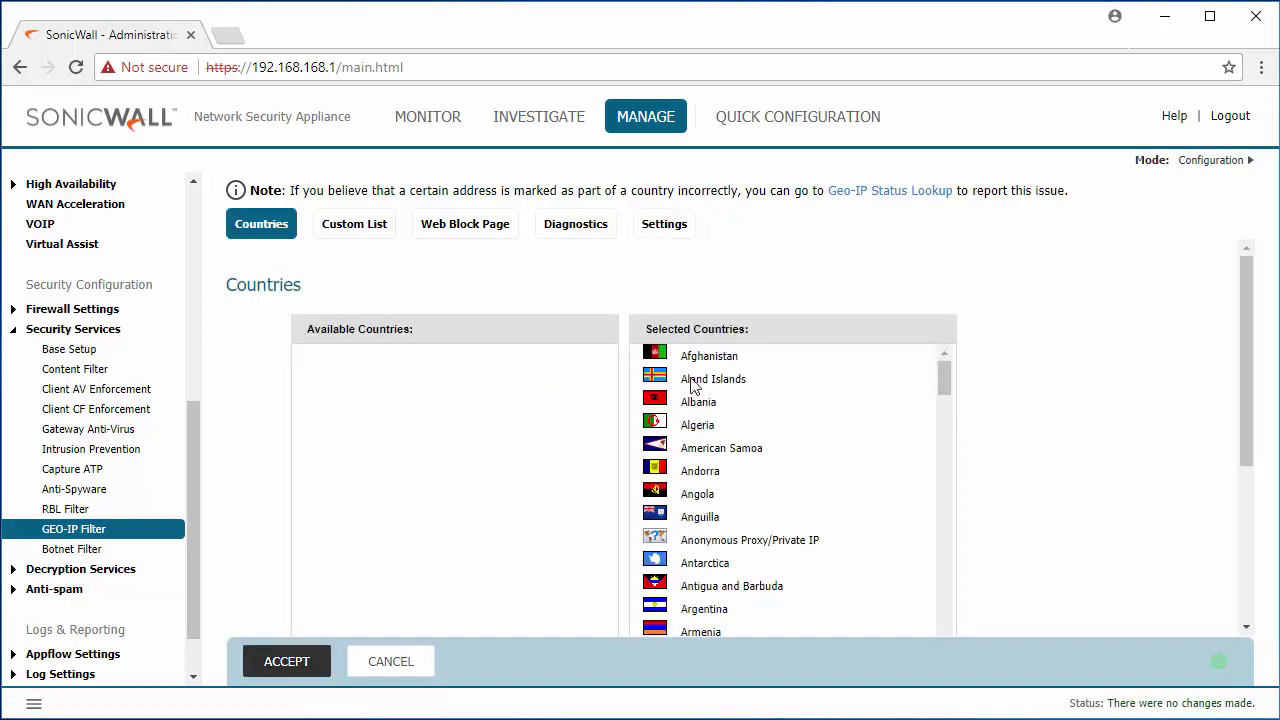
left_click(713, 364)
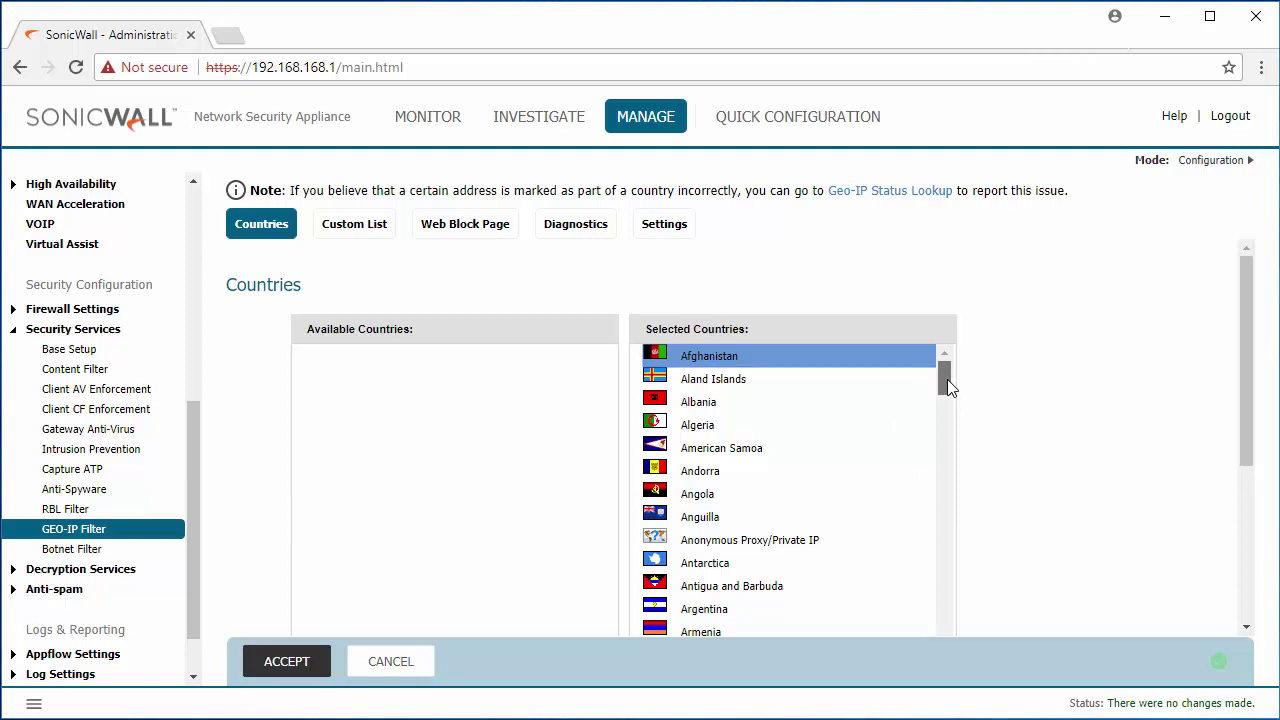
left_click_drag(947, 379, 942, 640)
scroll(847, 528, "down", 9)
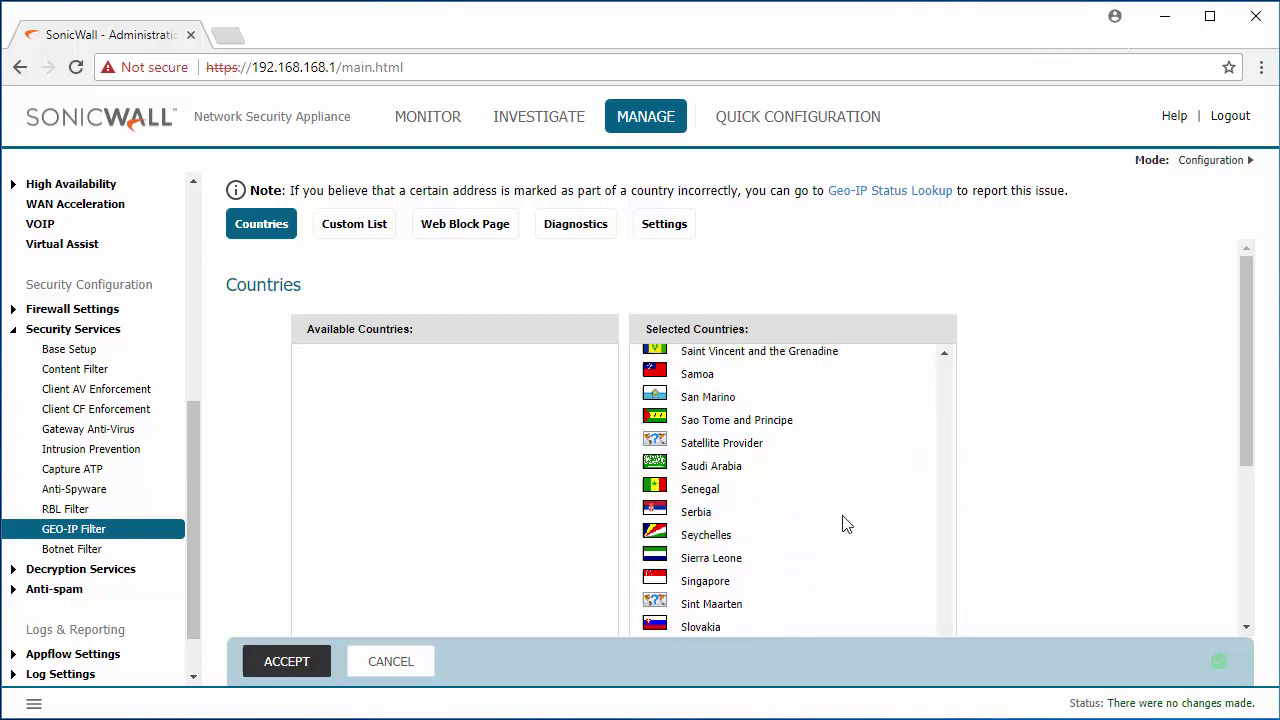
scroll(847, 525, "down", 6)
scroll(846, 523, "down", 3)
key("Home")
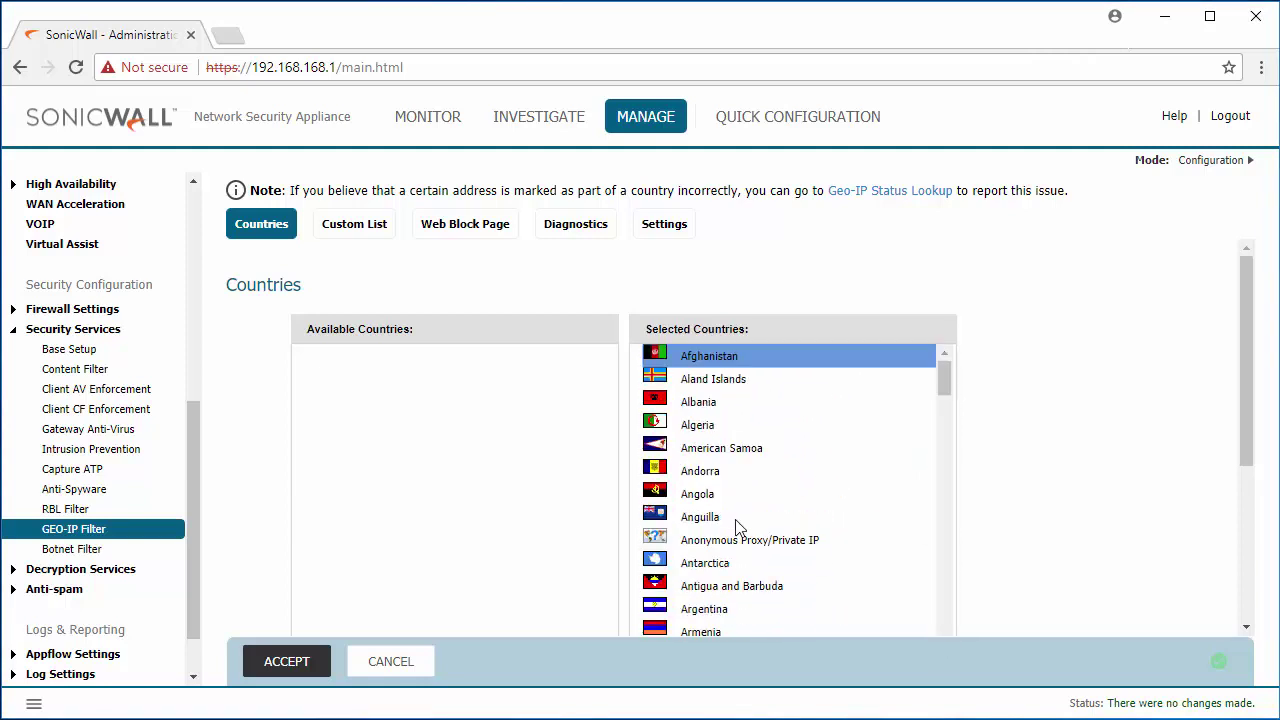
scroll(940, 450, "down", 5)
scroll(950, 600, "down", 20)
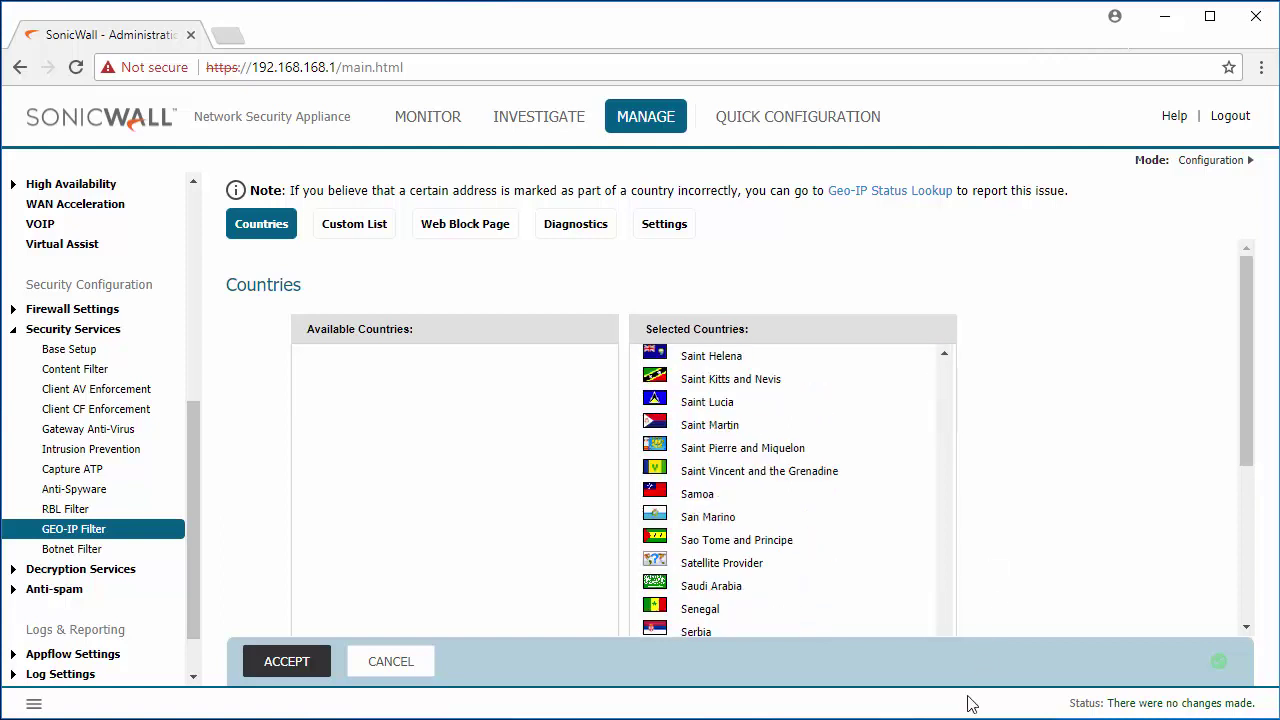
scroll(860, 620, "down", 3)
scroll(830, 585, "down", 5)
scroll(818, 566, "down", 5)
scroll(760, 500, "up", 3)
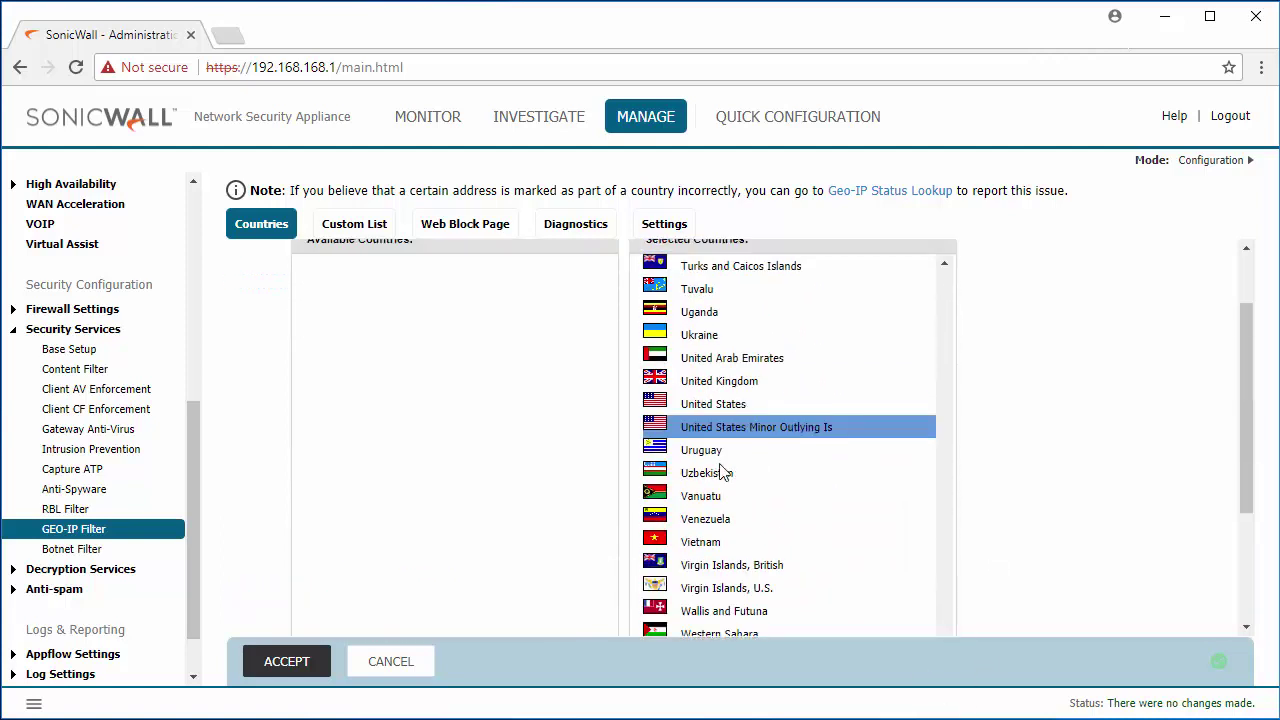
left_click(706, 406)
left_click(707, 428, "ctrl")
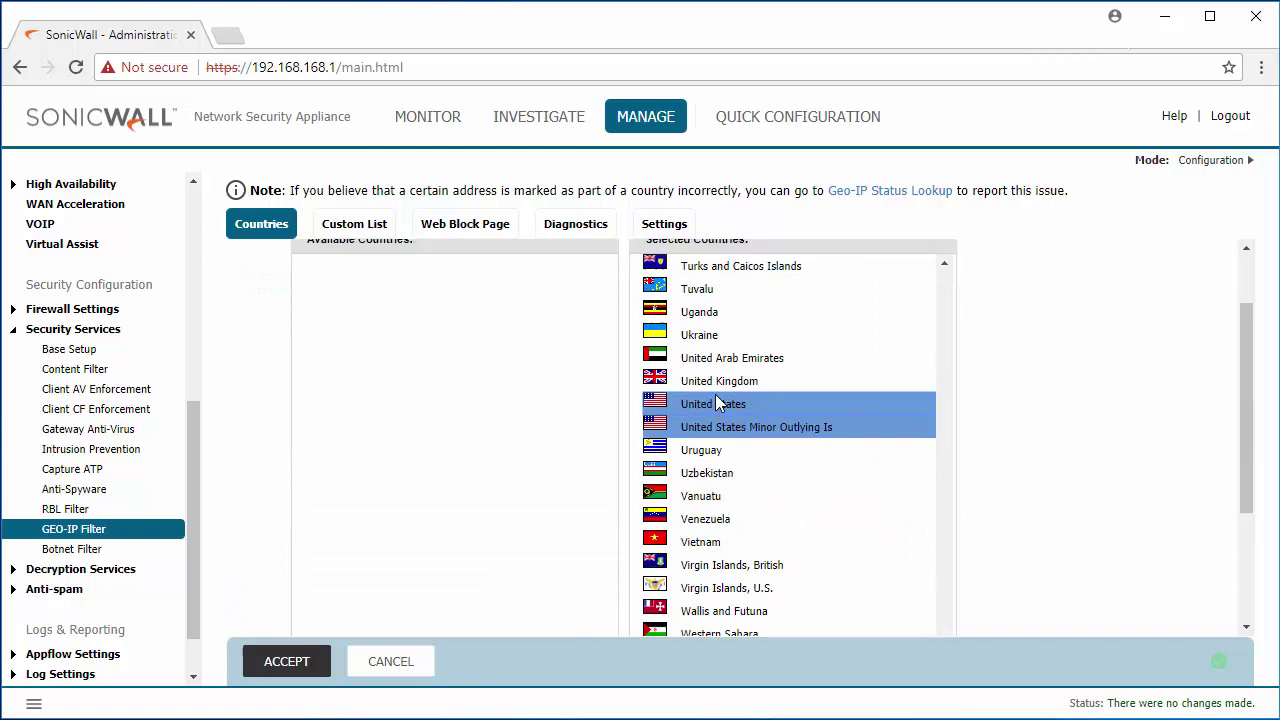
left_click(720, 381, "ctrl")
left_click_drag(728, 398, 470, 432)
left_click(739, 427)
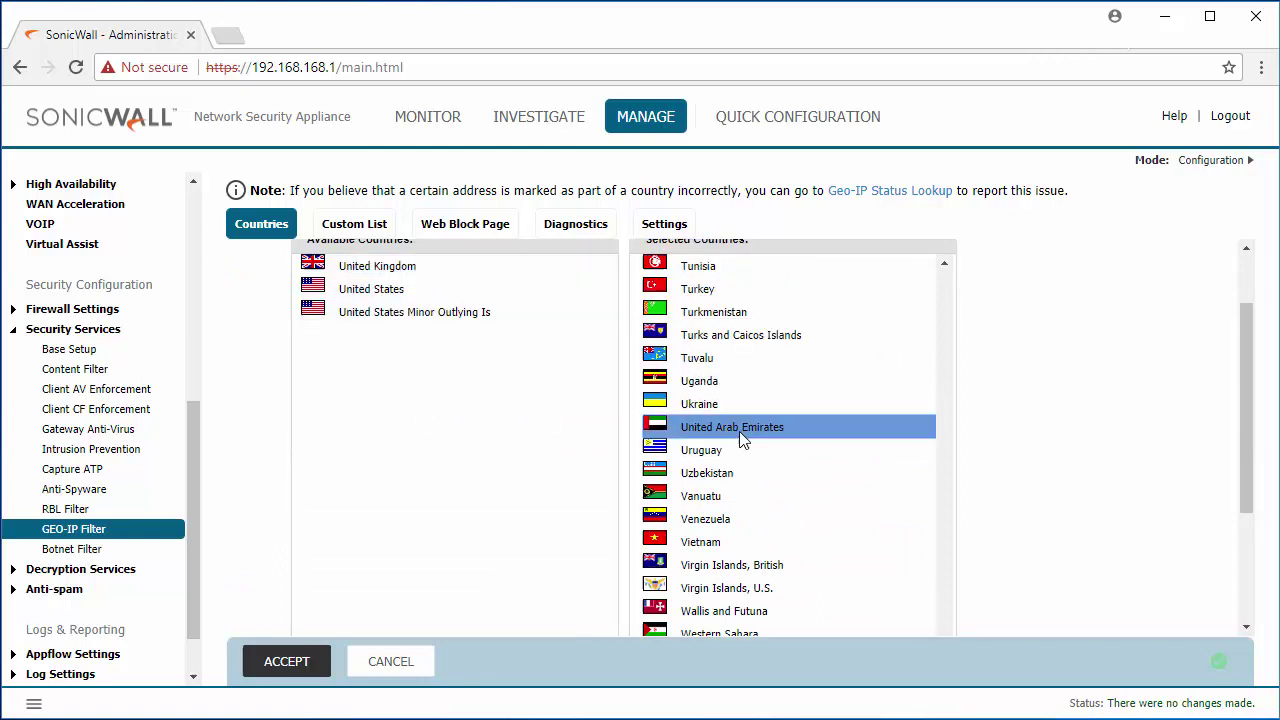
Step: Move Canada and Ireland out of the blocked list and accept the changes
key("c")
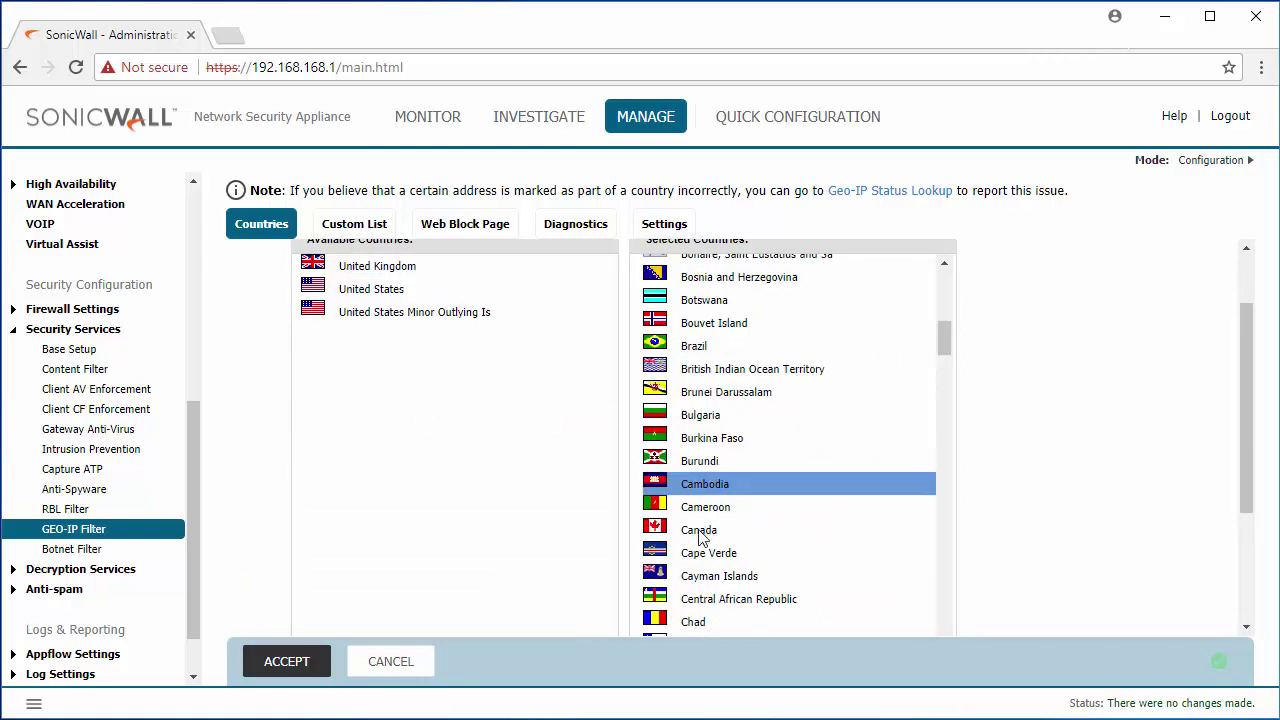
left_click(706, 531)
left_click_drag(707, 533, 578, 476)
left_click(726, 488)
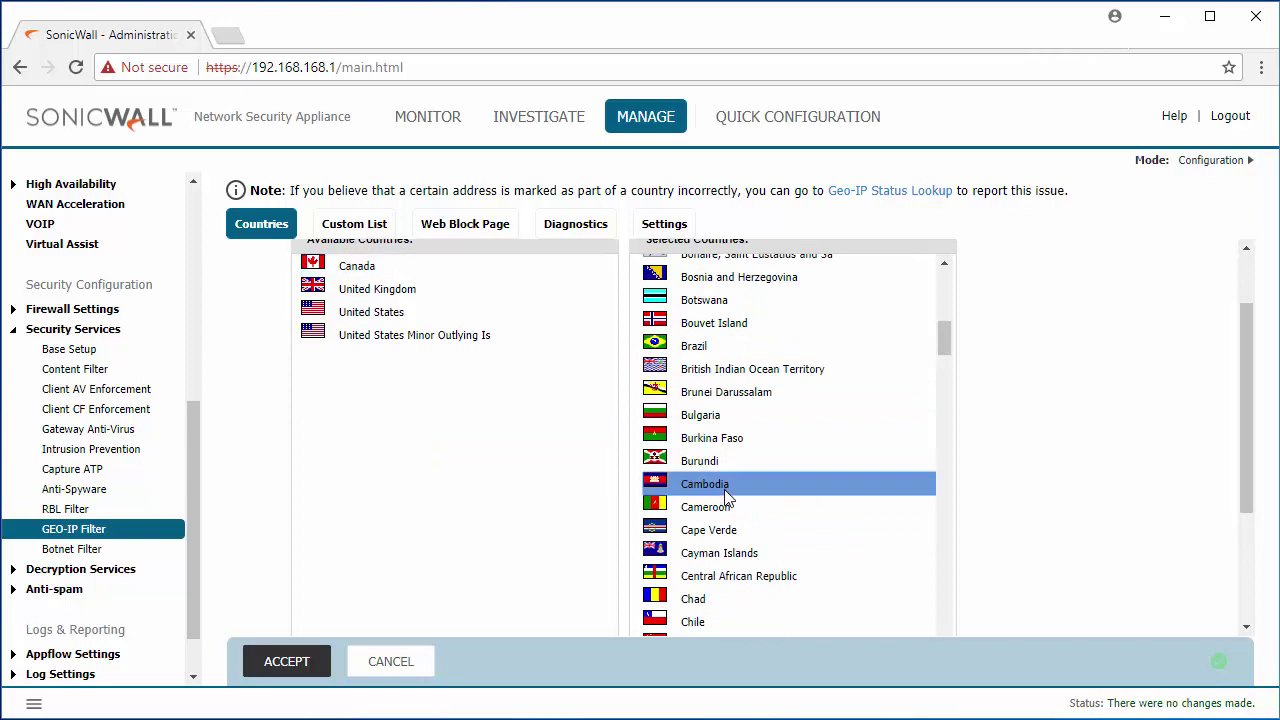
key("i")
left_click_drag(722, 485, 470, 472)
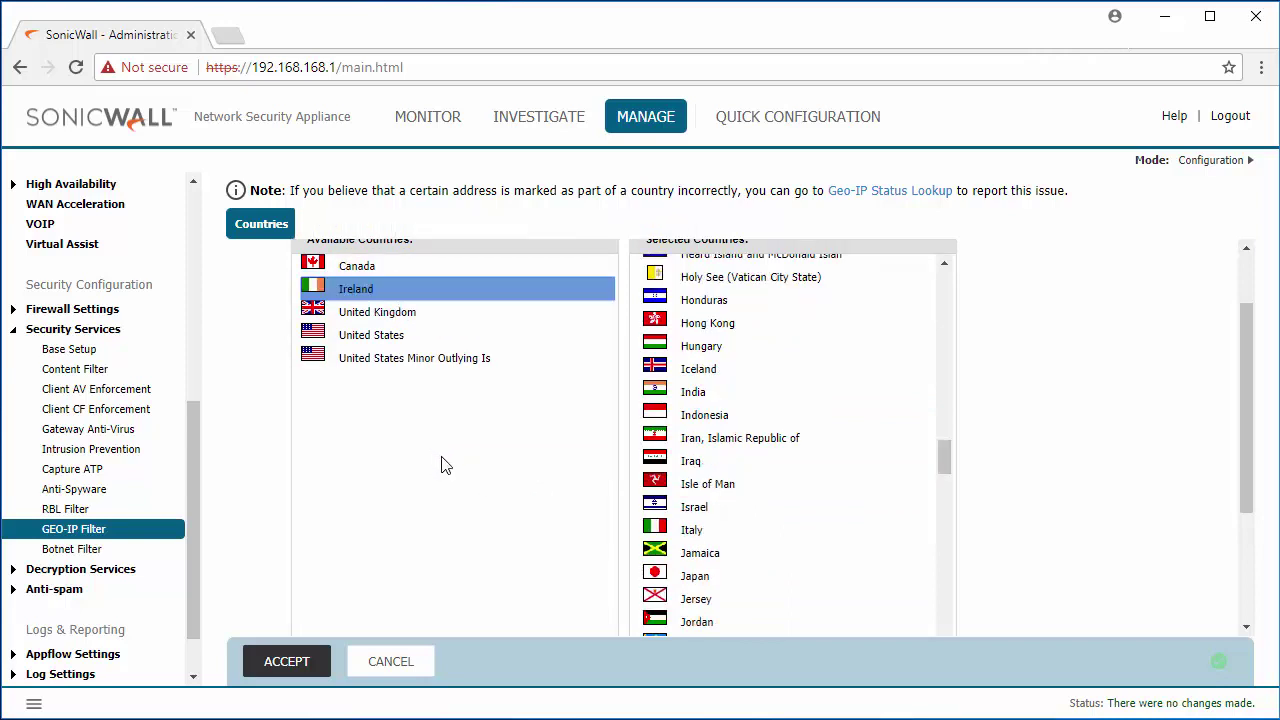
left_click(284, 664)
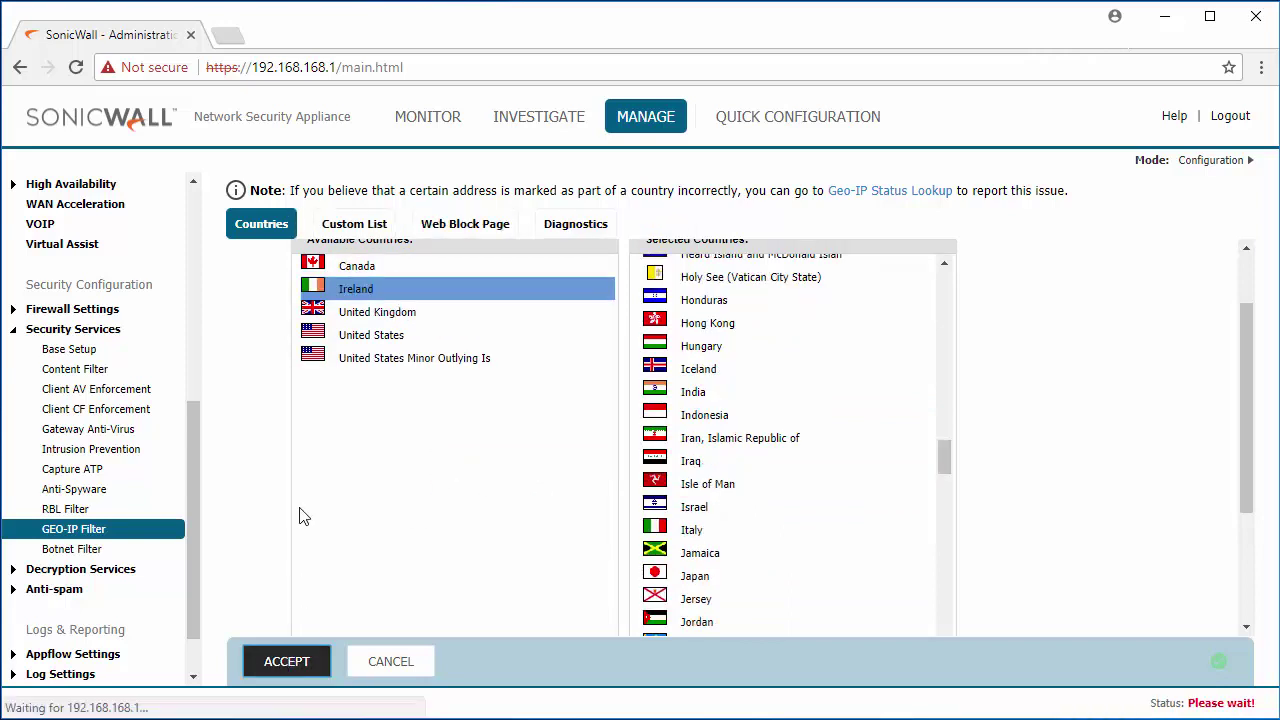
Step: Also block all UNKNOWN countries and accept the country settings
scroll(294, 304, "down", 2)
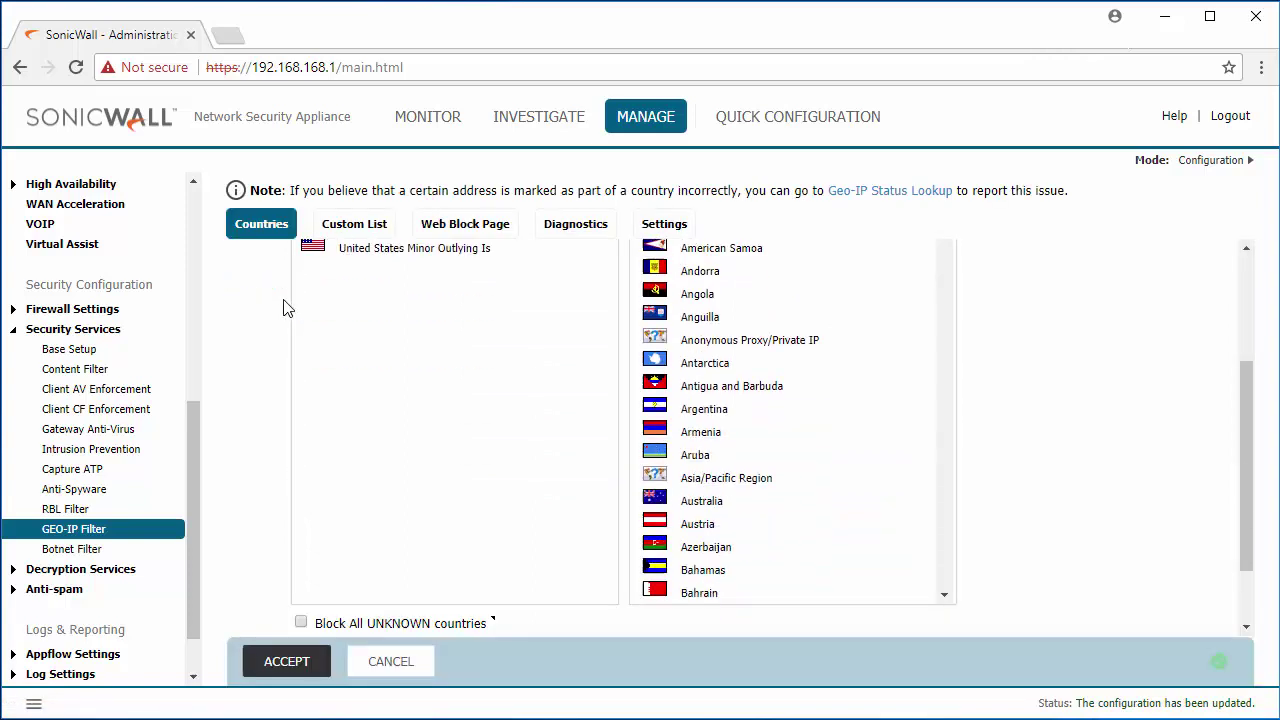
scroll(284, 306, "down", 1)
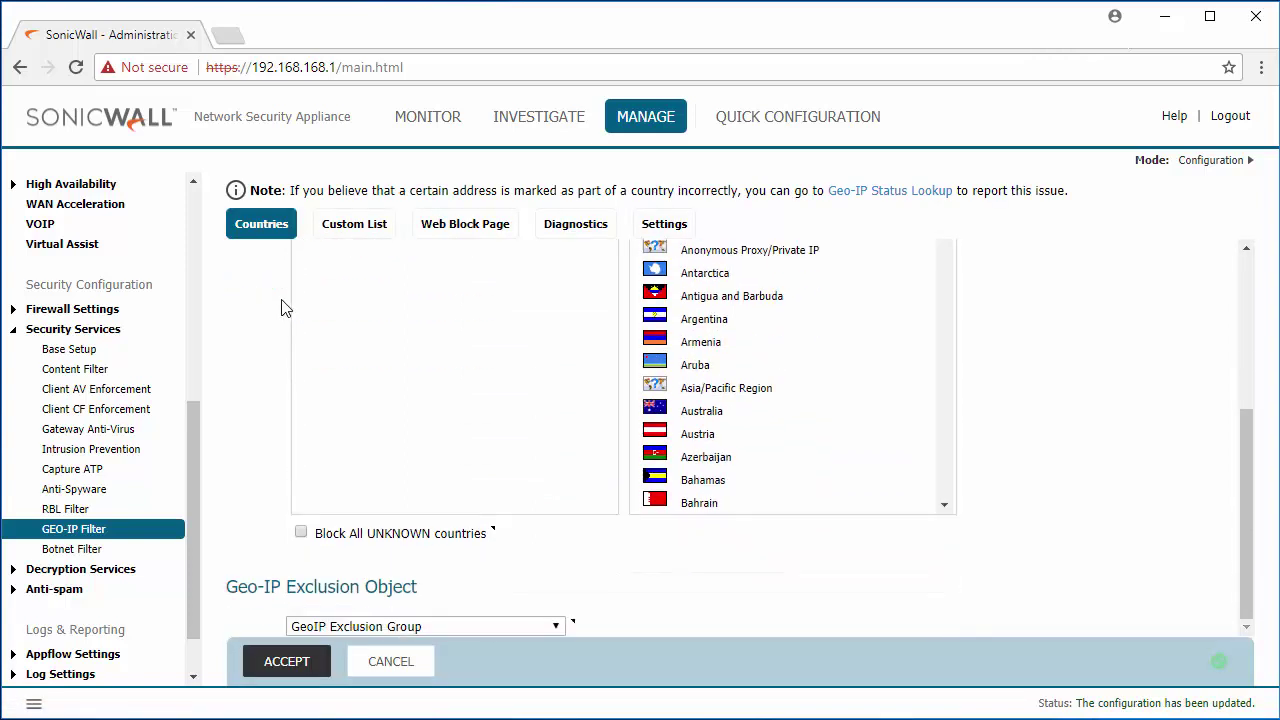
left_click(301, 534)
left_click(288, 664)
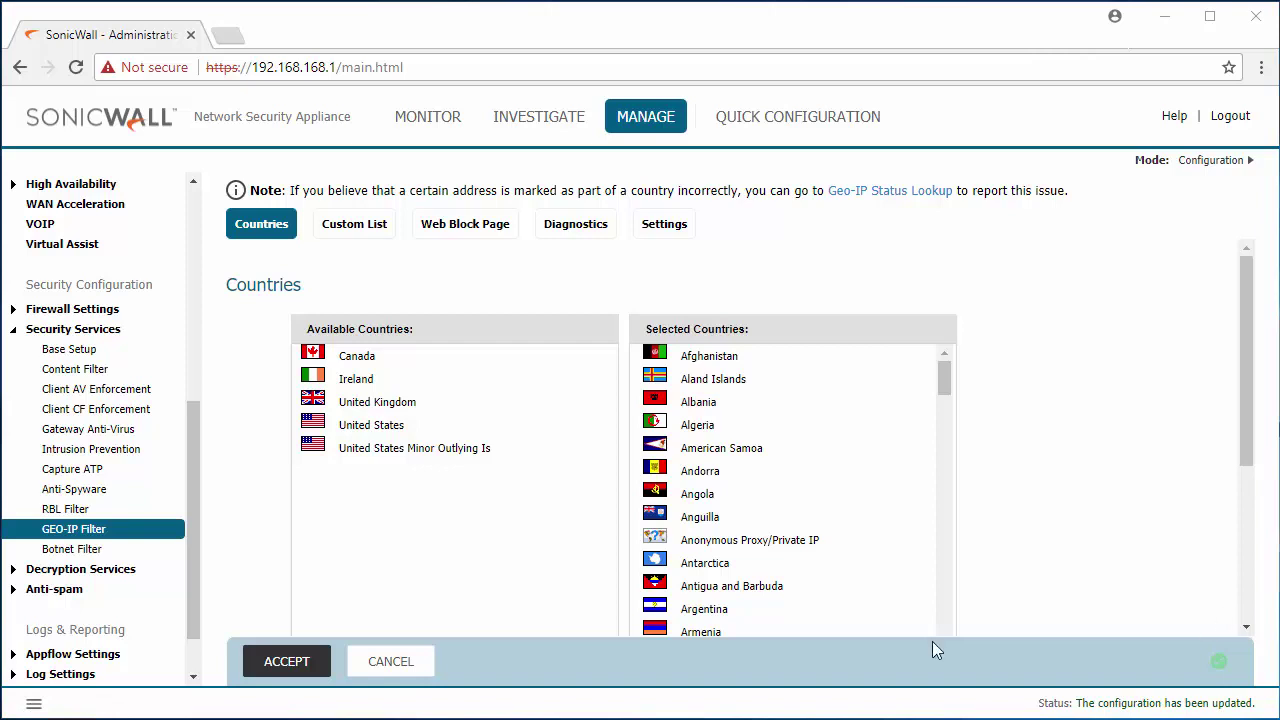
Step: Filter the Access Rules table to show WAN-to-LAN rules
left_click_drag(190, 500, 209, 391)
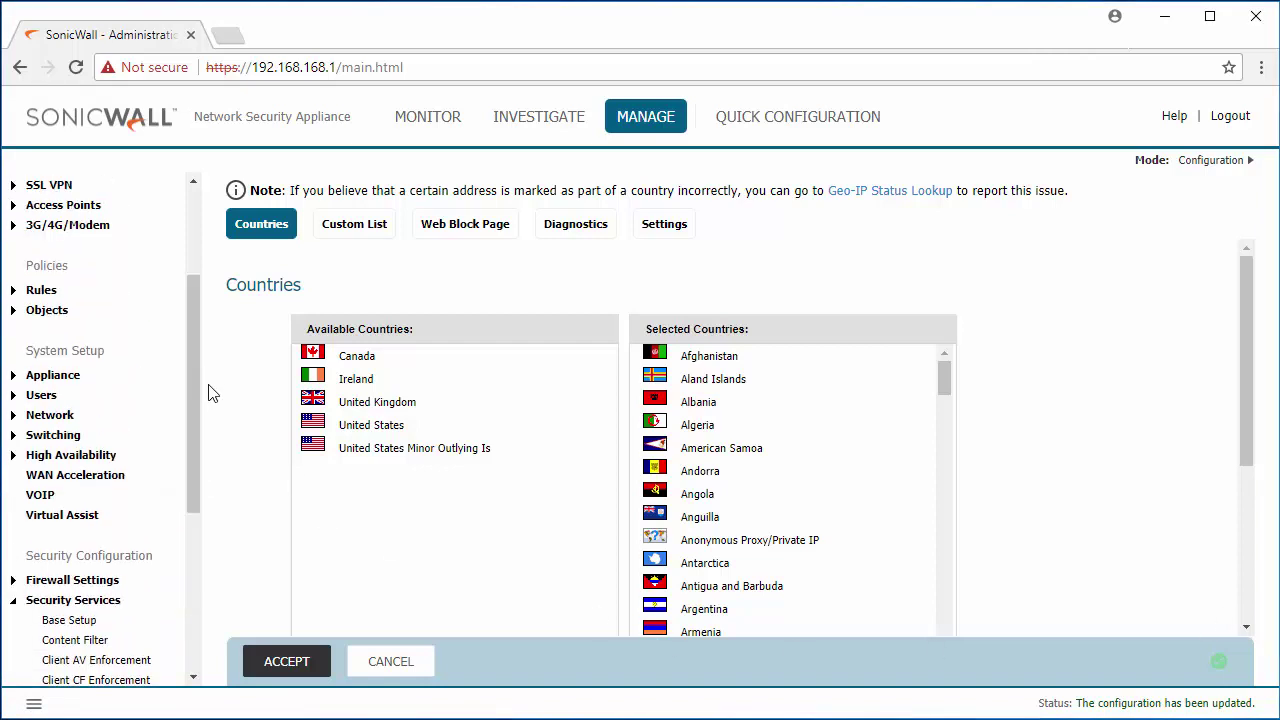
left_click(44, 292)
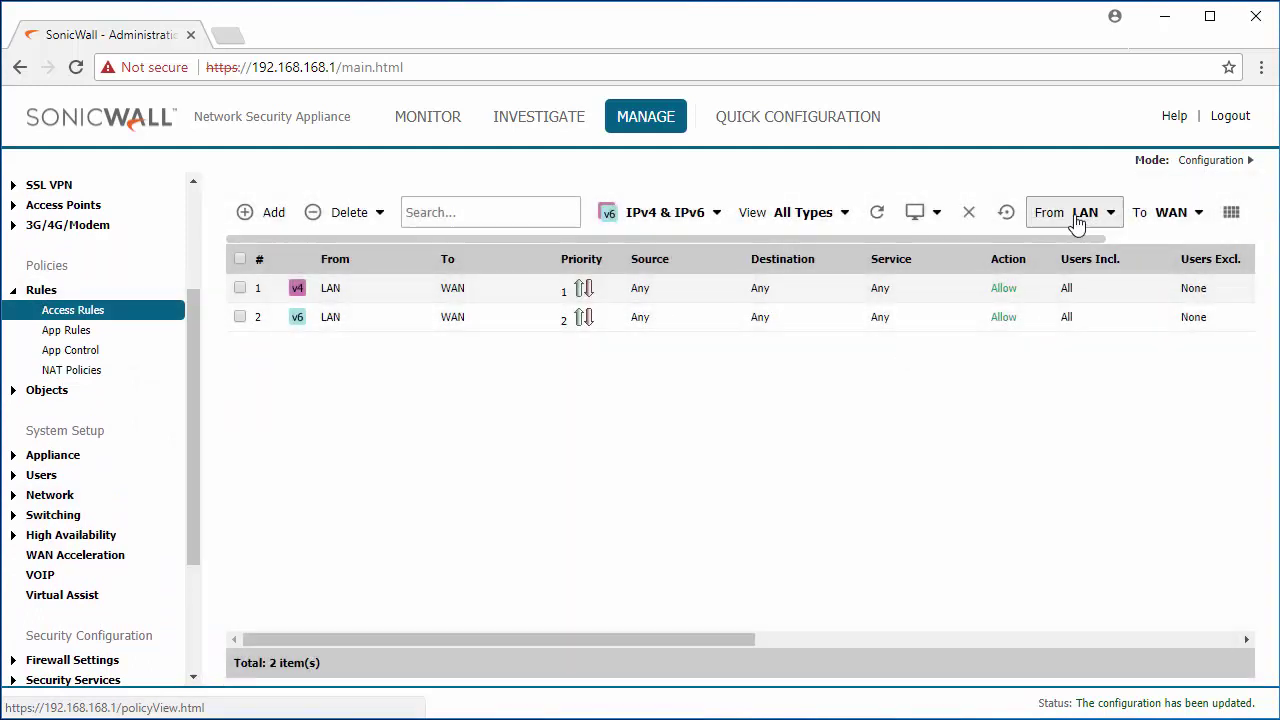
left_click(1077, 215)
left_click(1046, 313)
left_click(1180, 212)
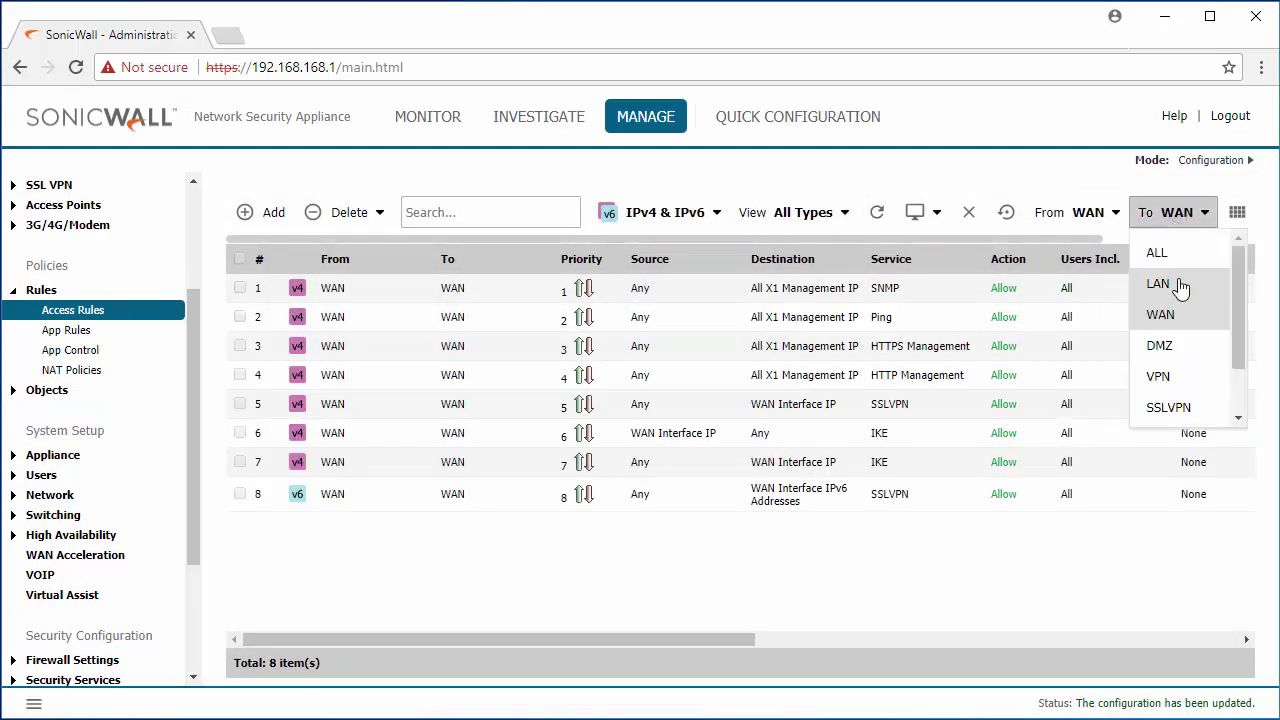
left_click(1178, 284)
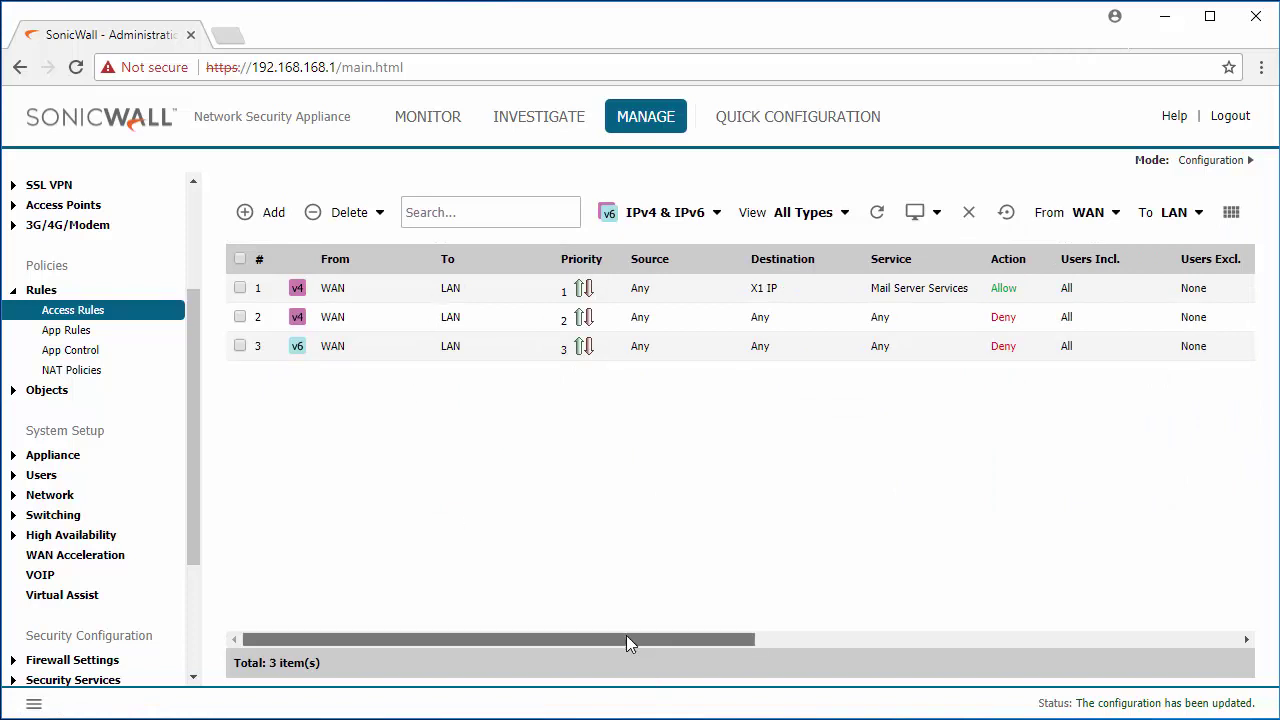
Step: Enable the Global Geo-IP filter on the Mail Server Services rule and save it
left_click_drag(627, 642, 1142, 642)
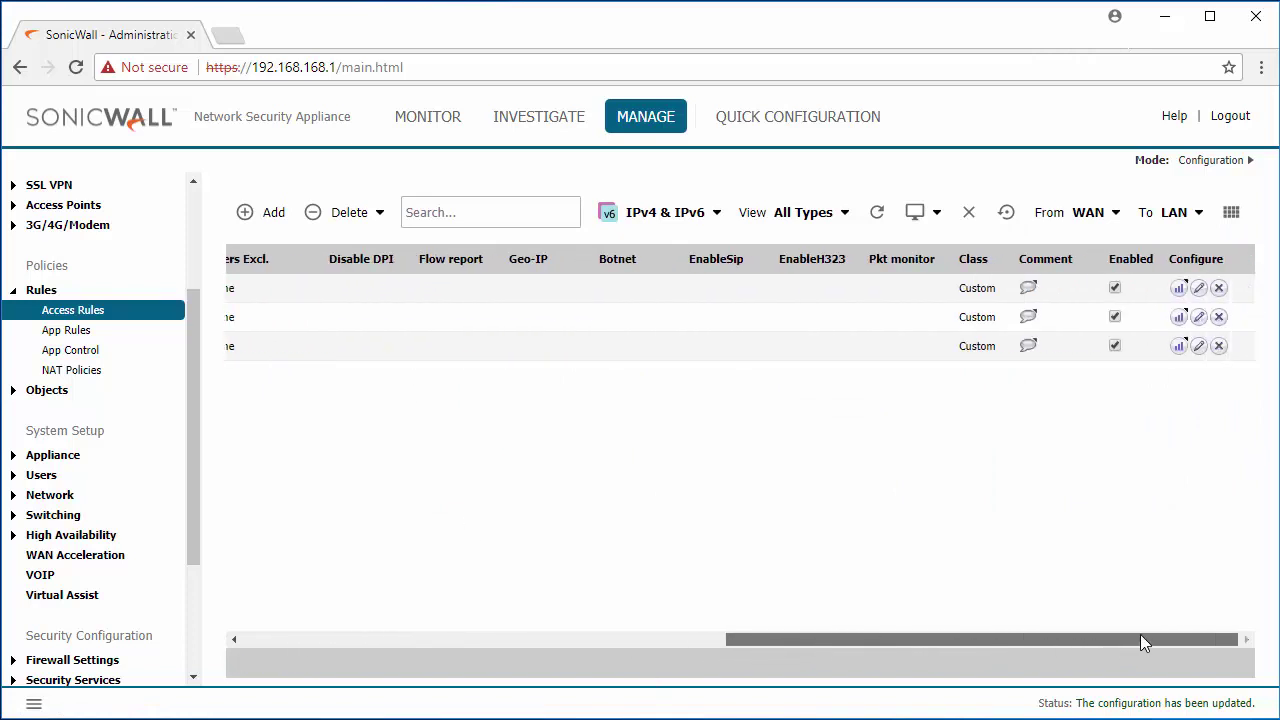
left_click(1199, 316)
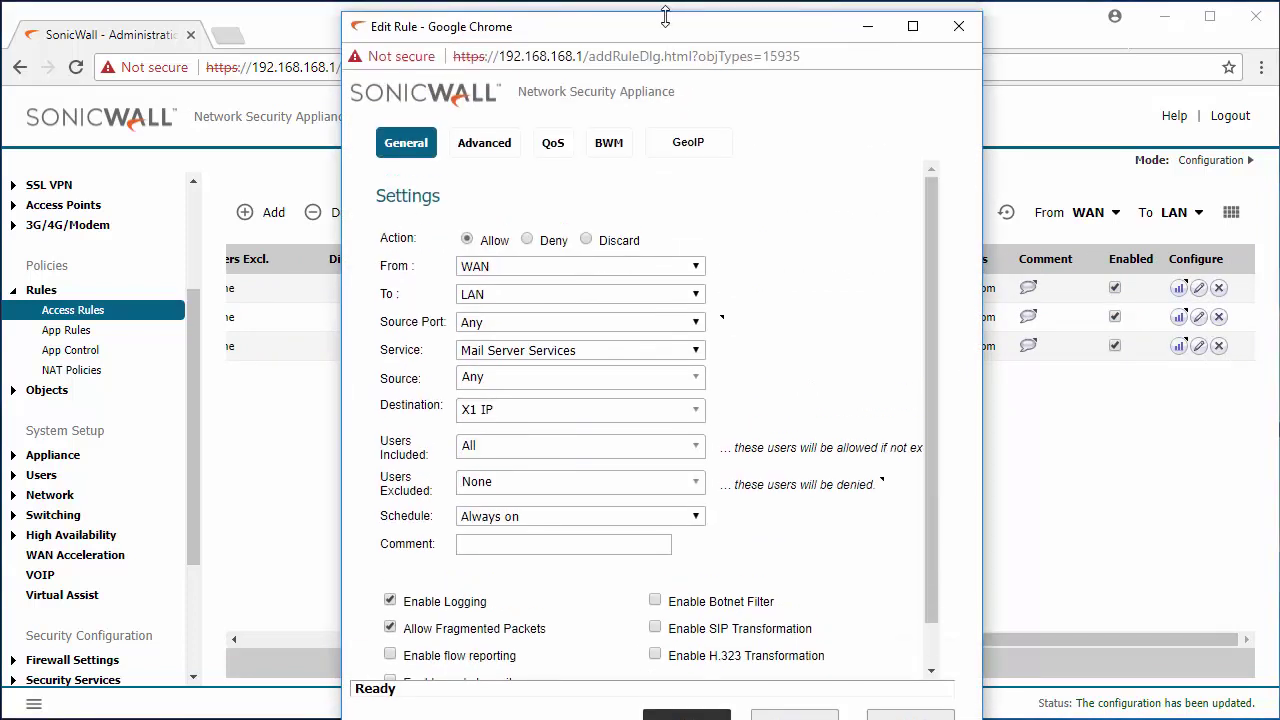
left_click(695, 146)
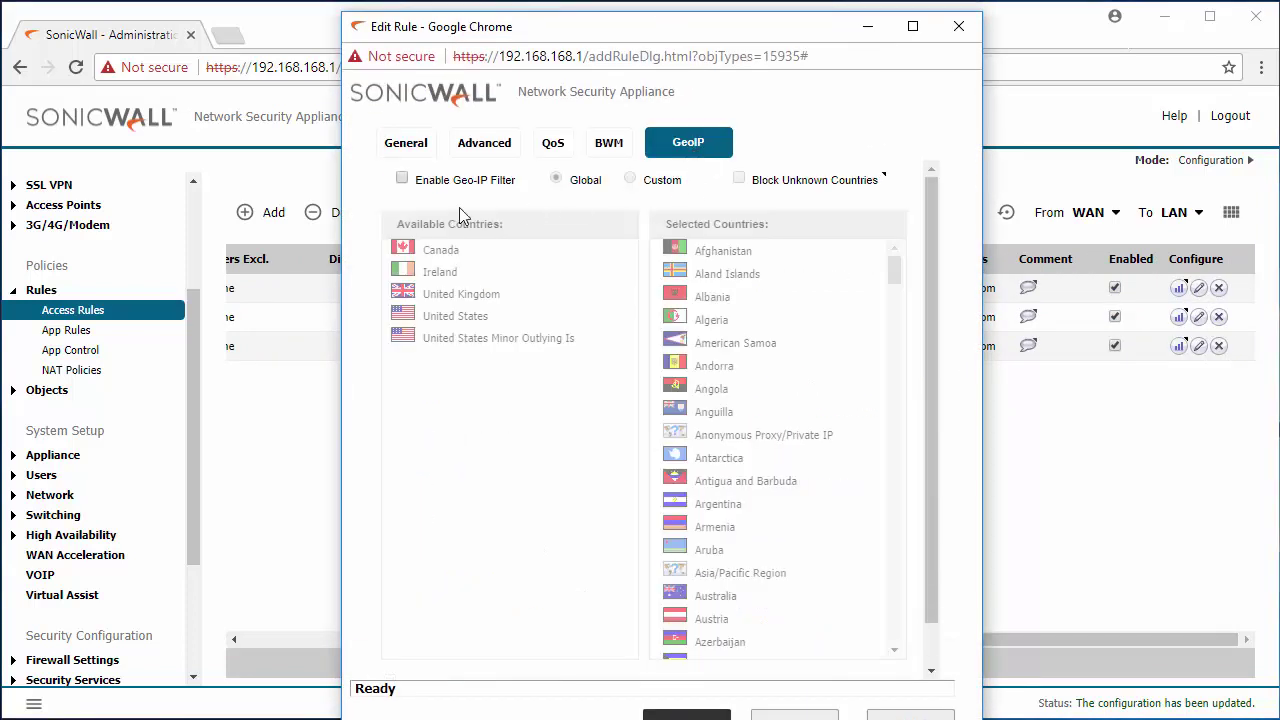
left_click(402, 181)
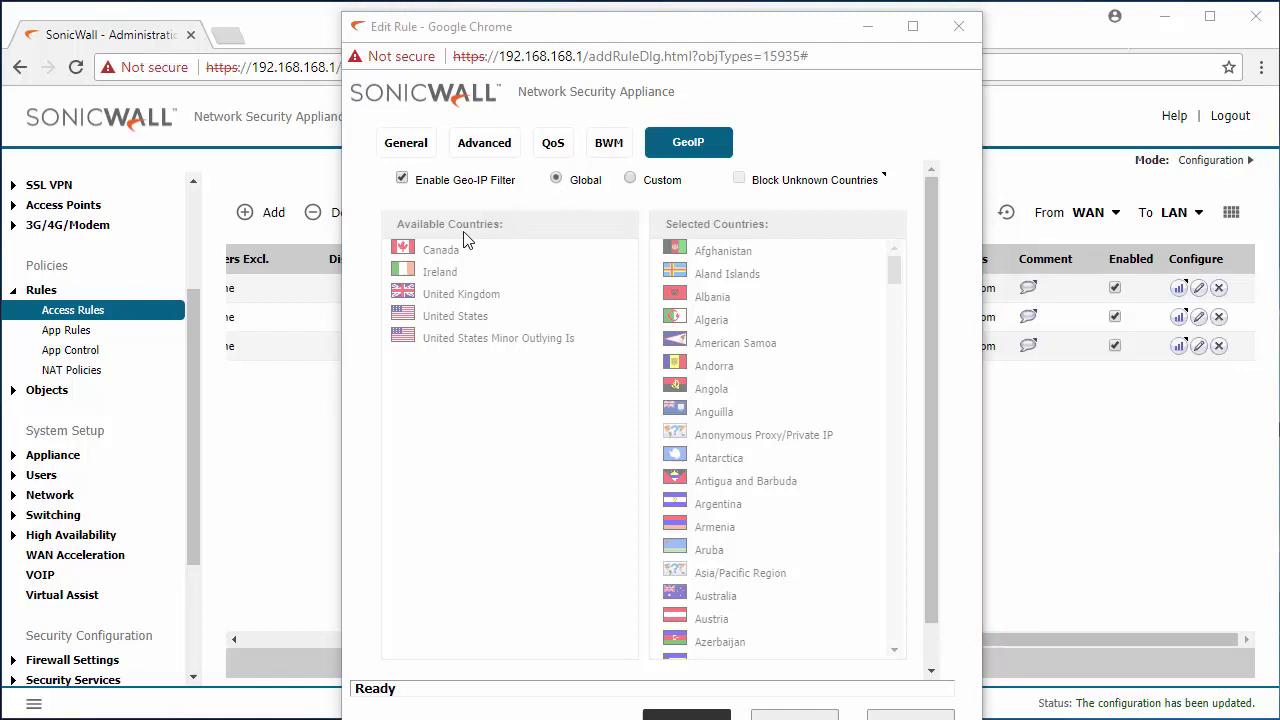
left_click(630, 180)
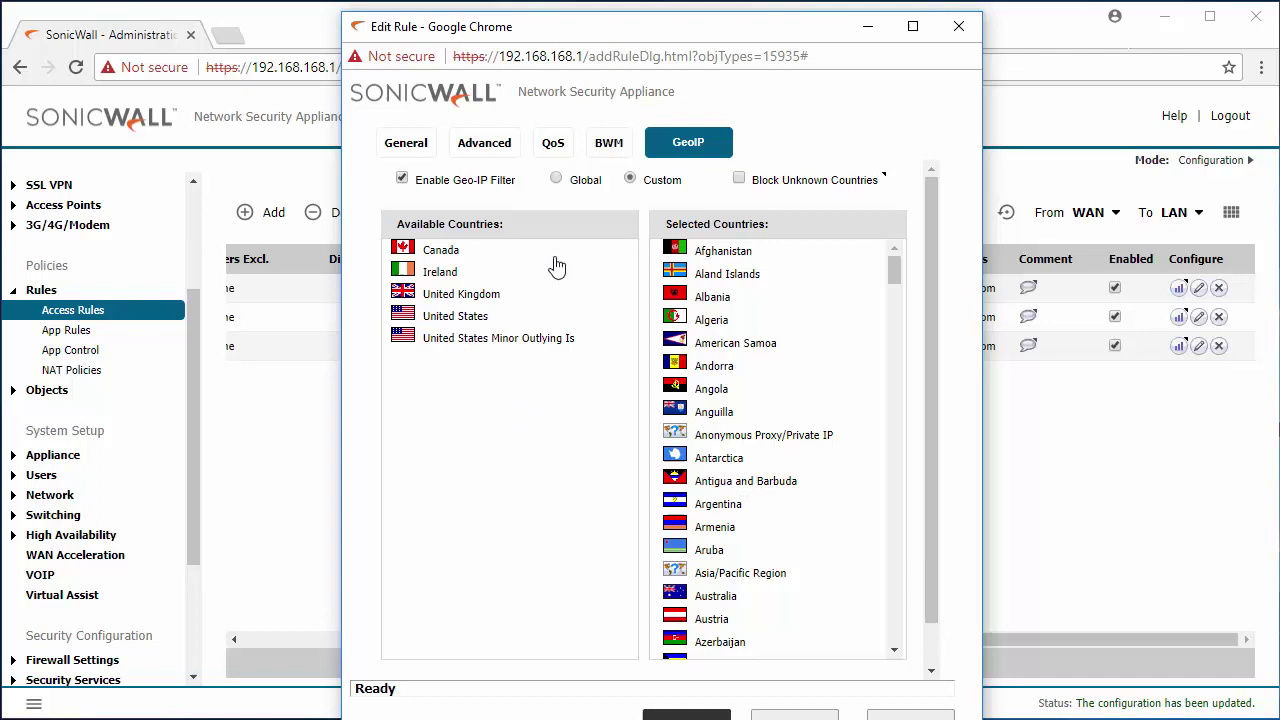
left_click(556, 179)
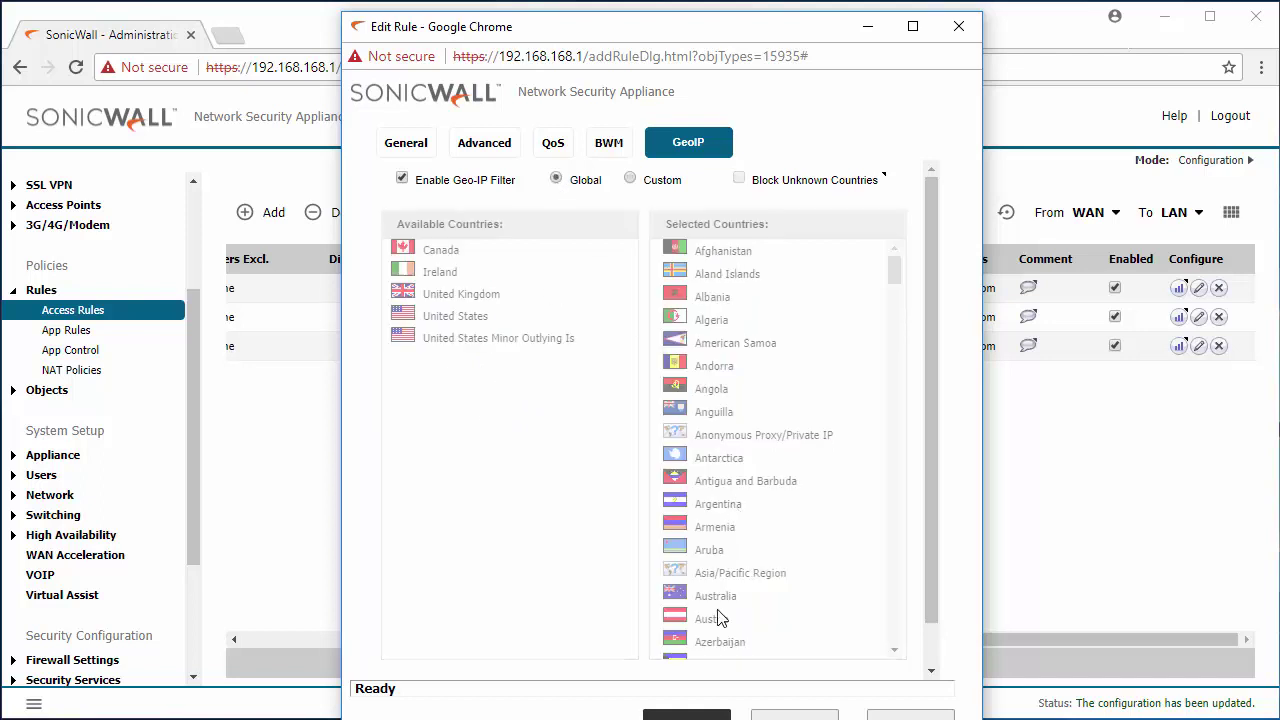
left_click(686, 716)
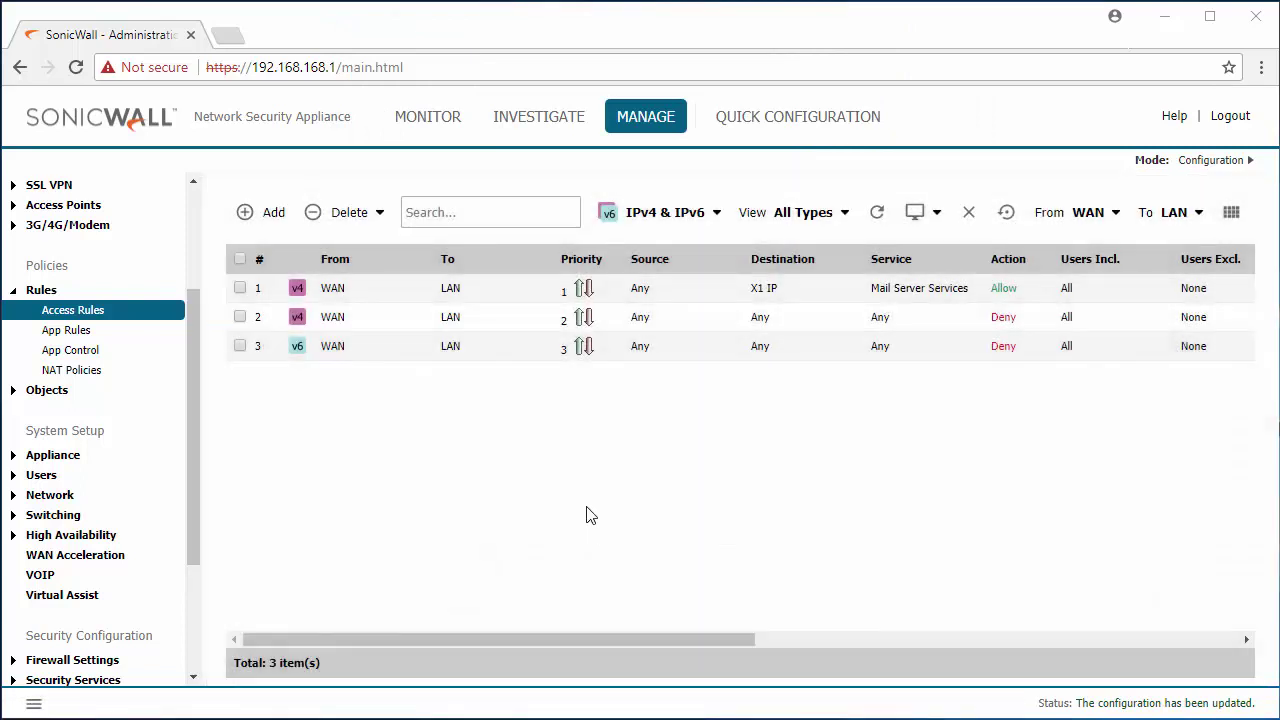
Step: Filter the Access Rules table to show LAN-to-WAN rules
left_click(1093, 216)
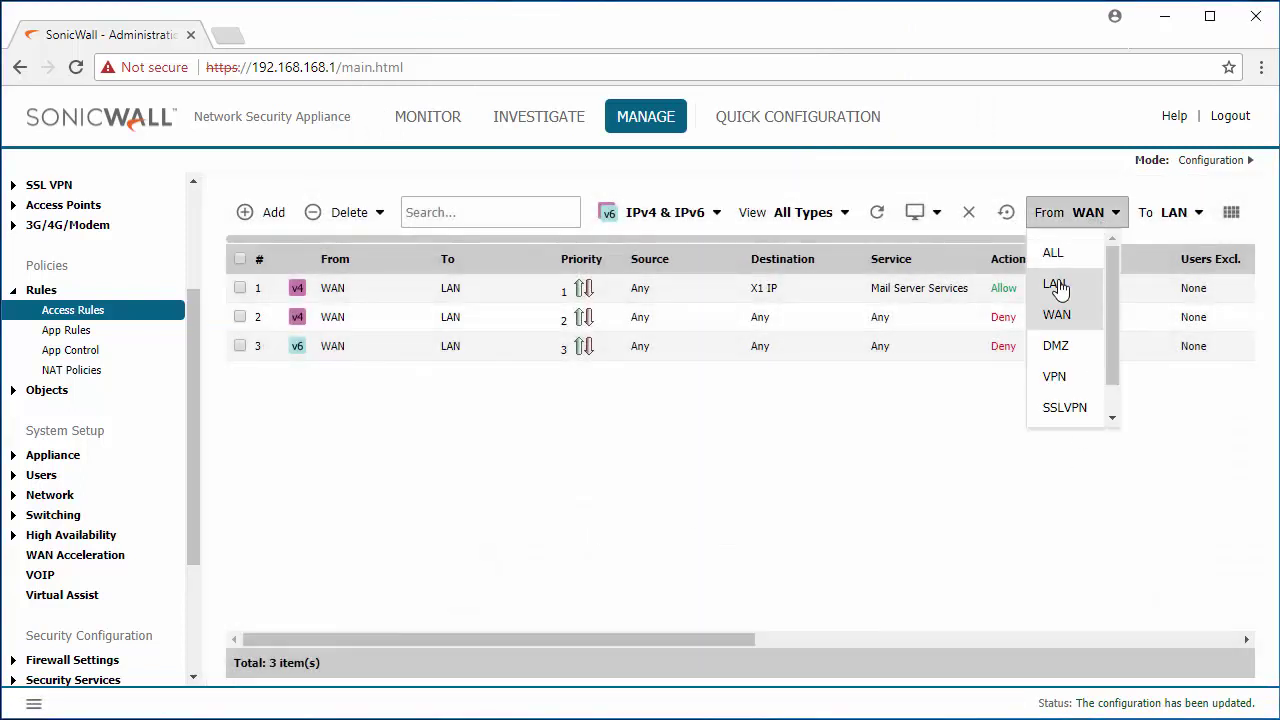
left_click(1057, 287)
left_click(1170, 212)
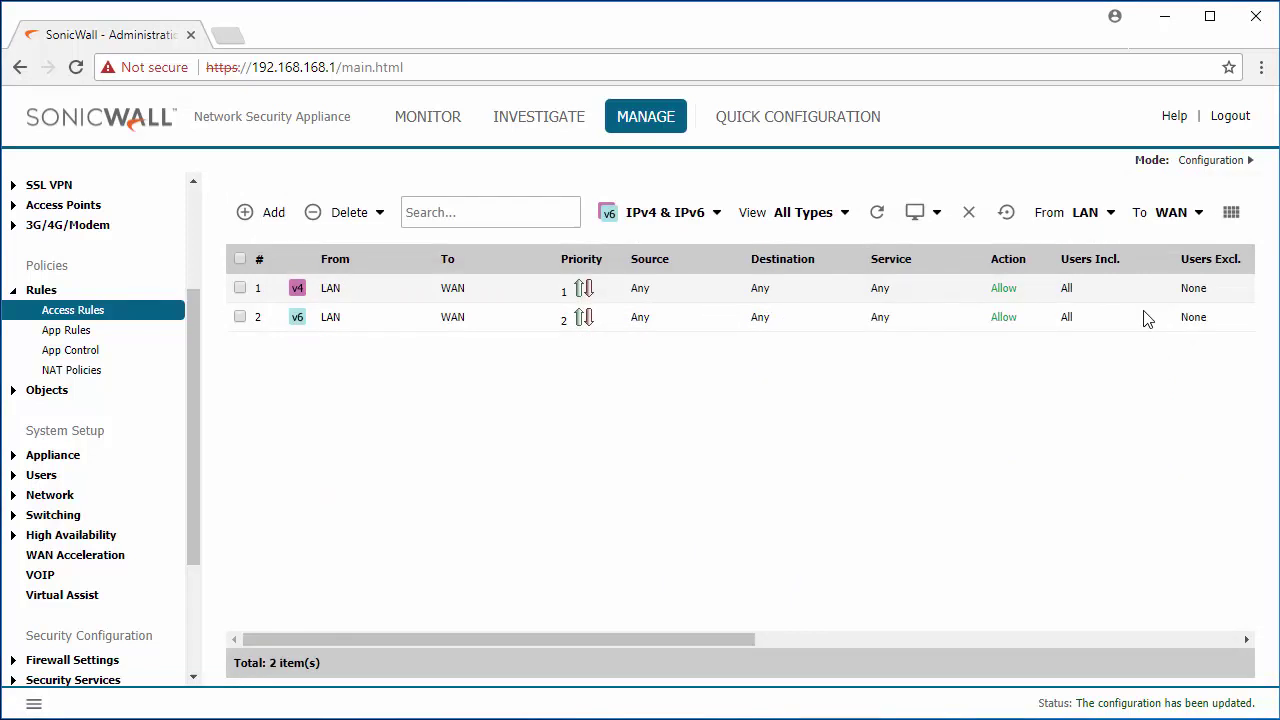
left_click_drag(640, 640, 1124, 645)
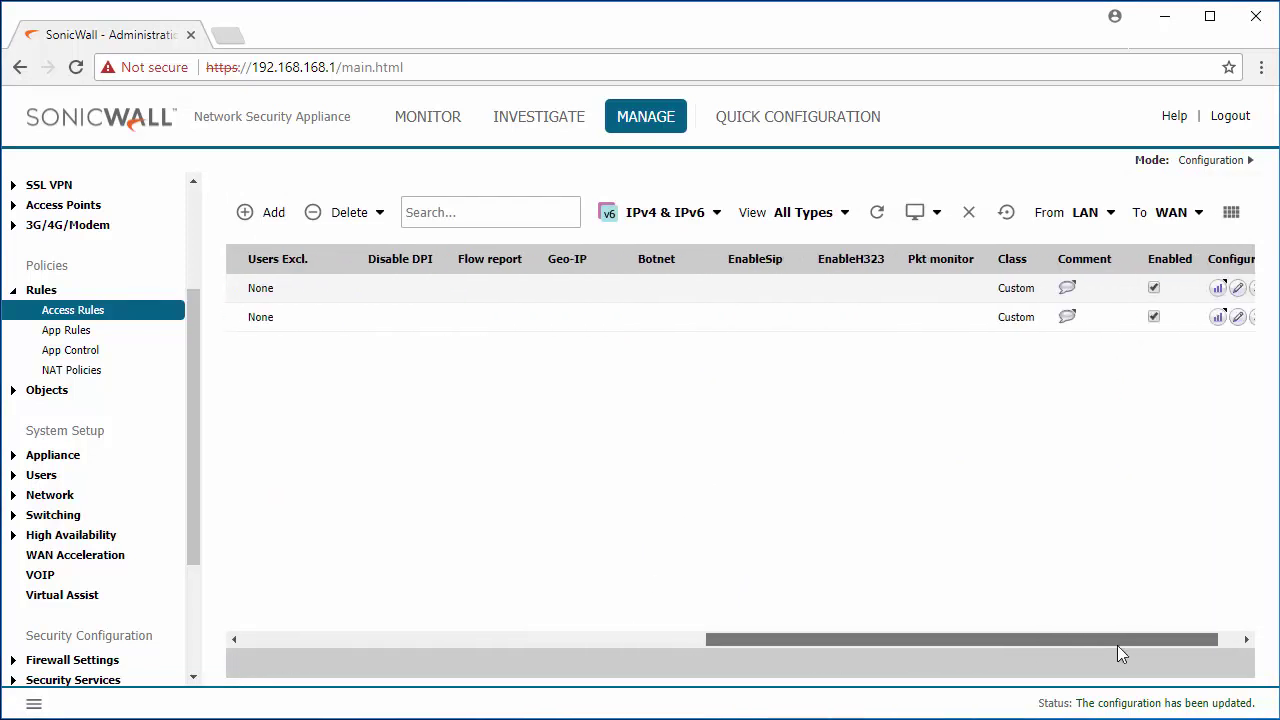
Step: Enable the Global Geo-IP filter on a LAN-to-WAN Allow rule and save it
left_click(1199, 289)
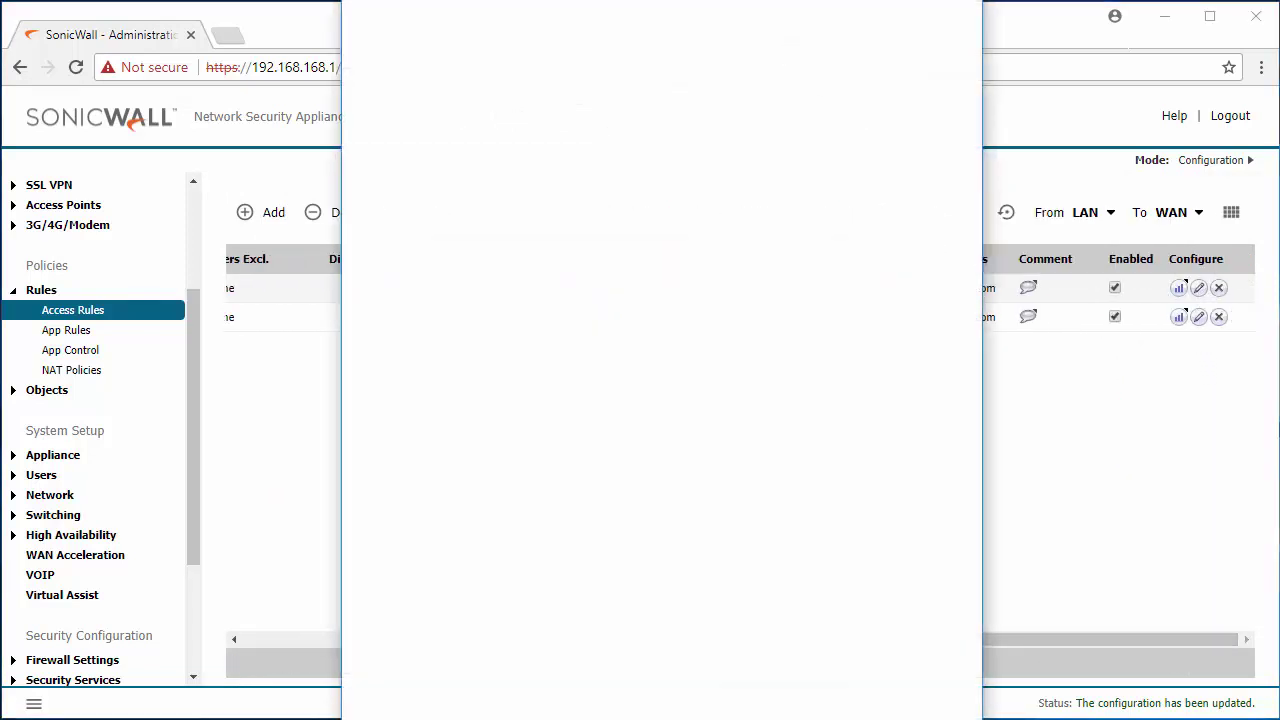
left_click_drag(682, 6, 682, 22)
left_click(688, 143)
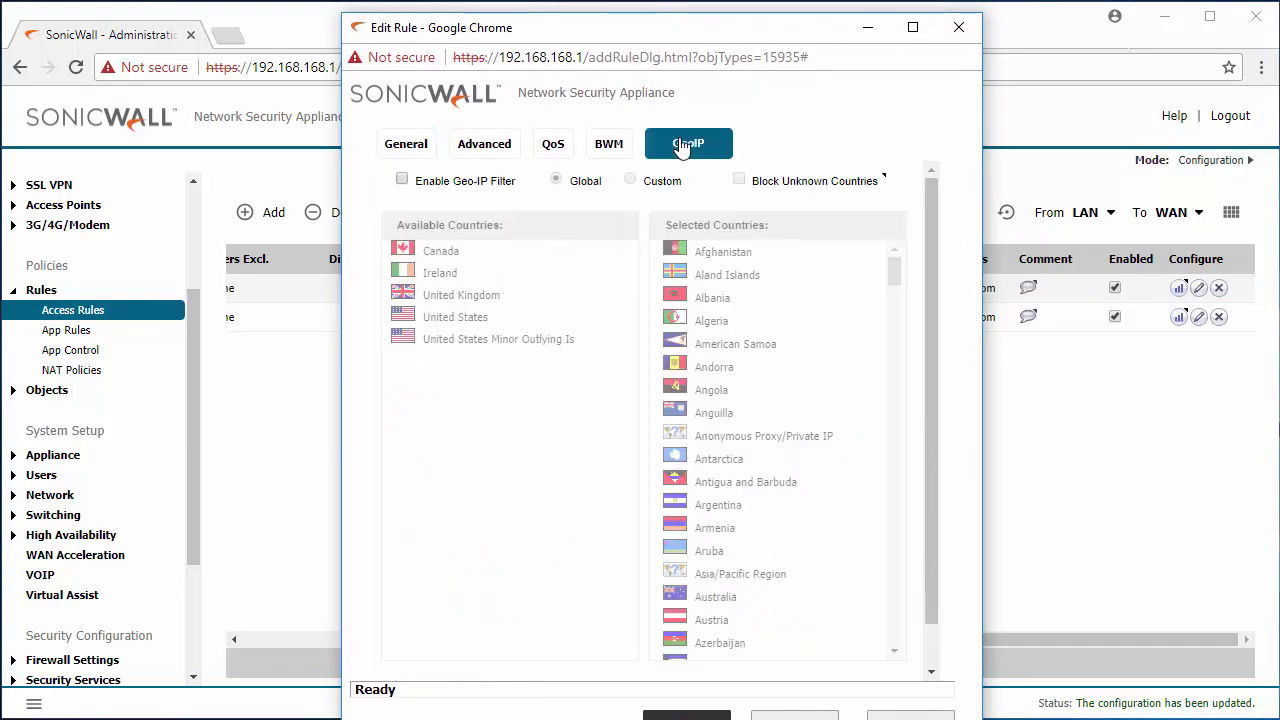
left_click(402, 180)
left_click(687, 715)
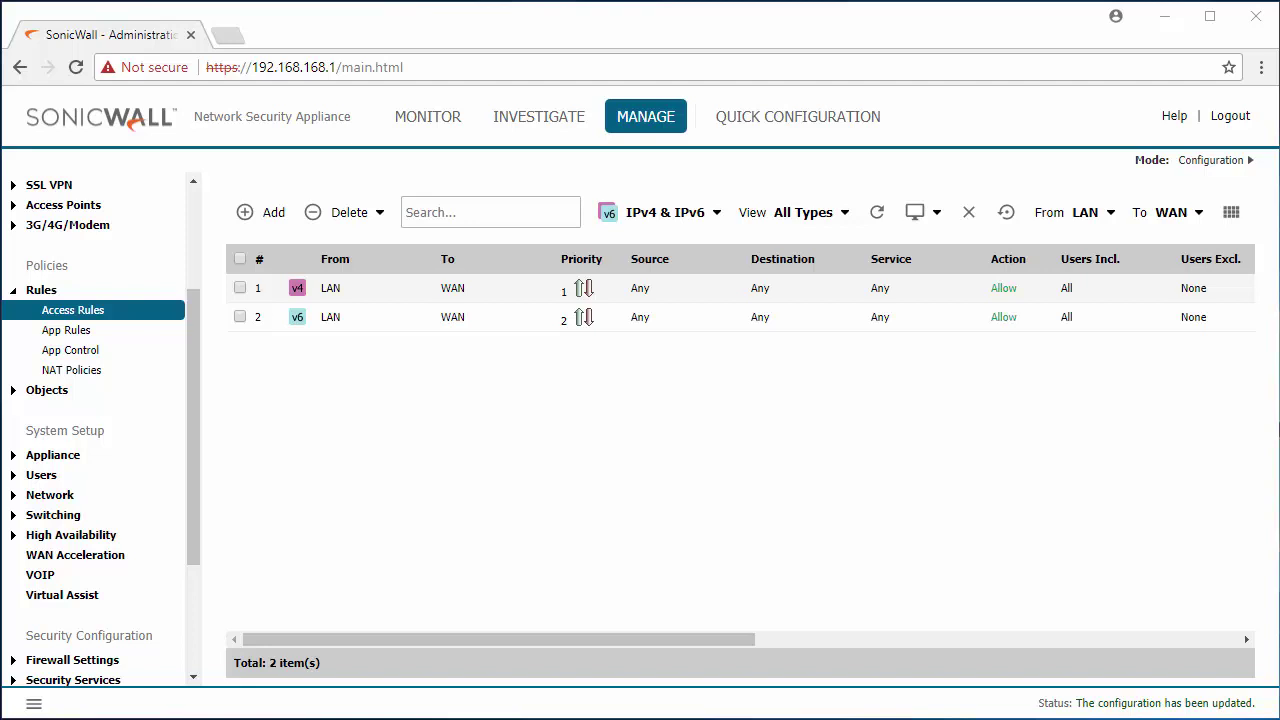
Step: Load dw.com in a new tab to see the Germany Geo-IP block page, then return to SonicWall
left_click(228, 36)
type("dw")
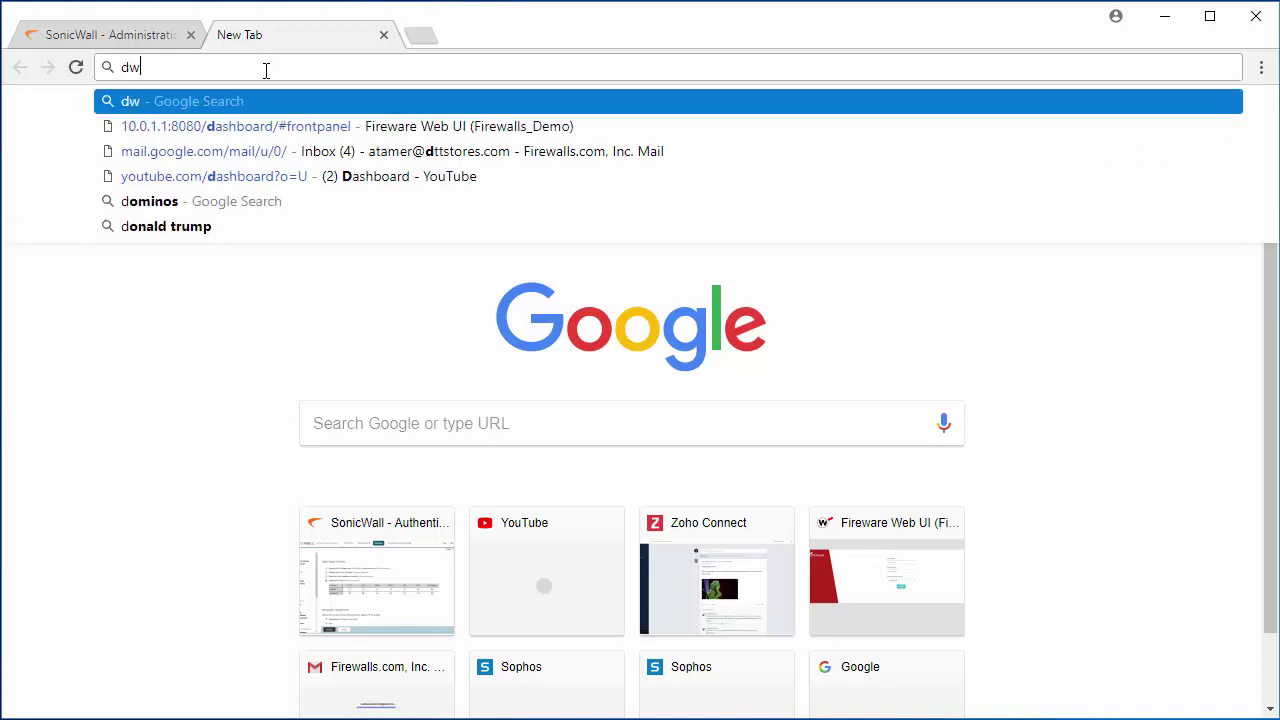
type(".com")
key("Return")
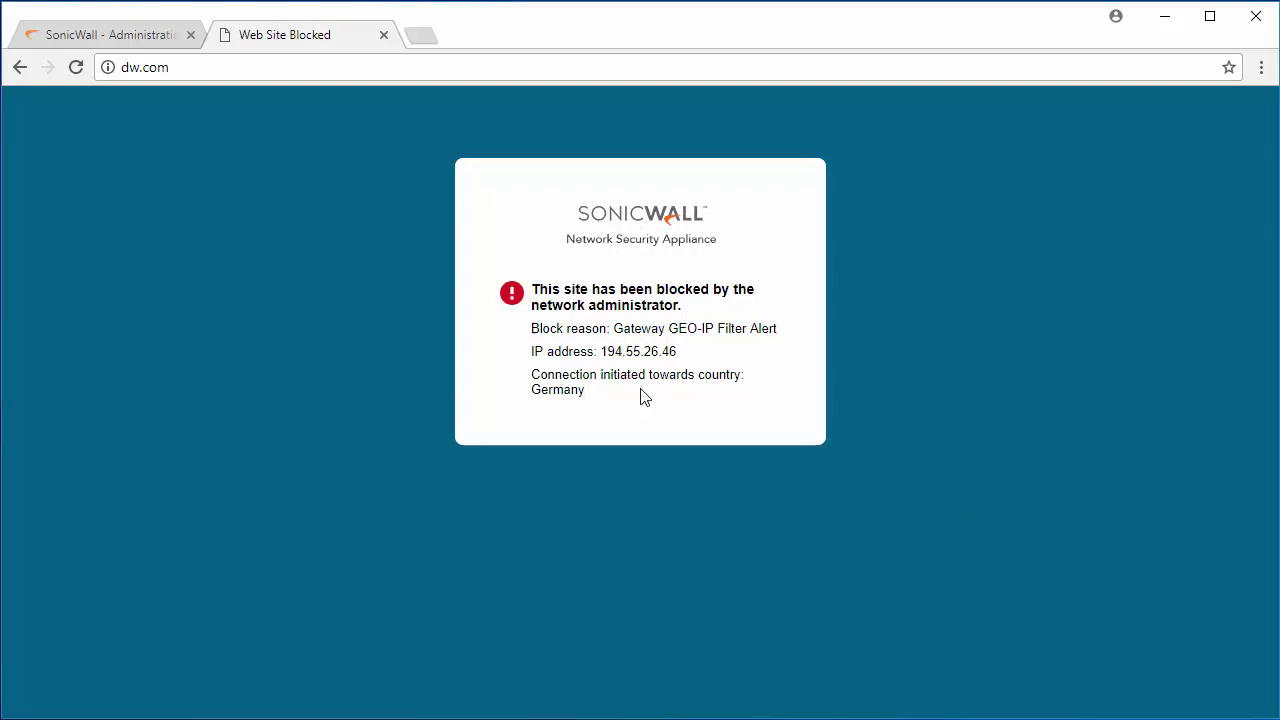
key("ctrl+shift+Tab")
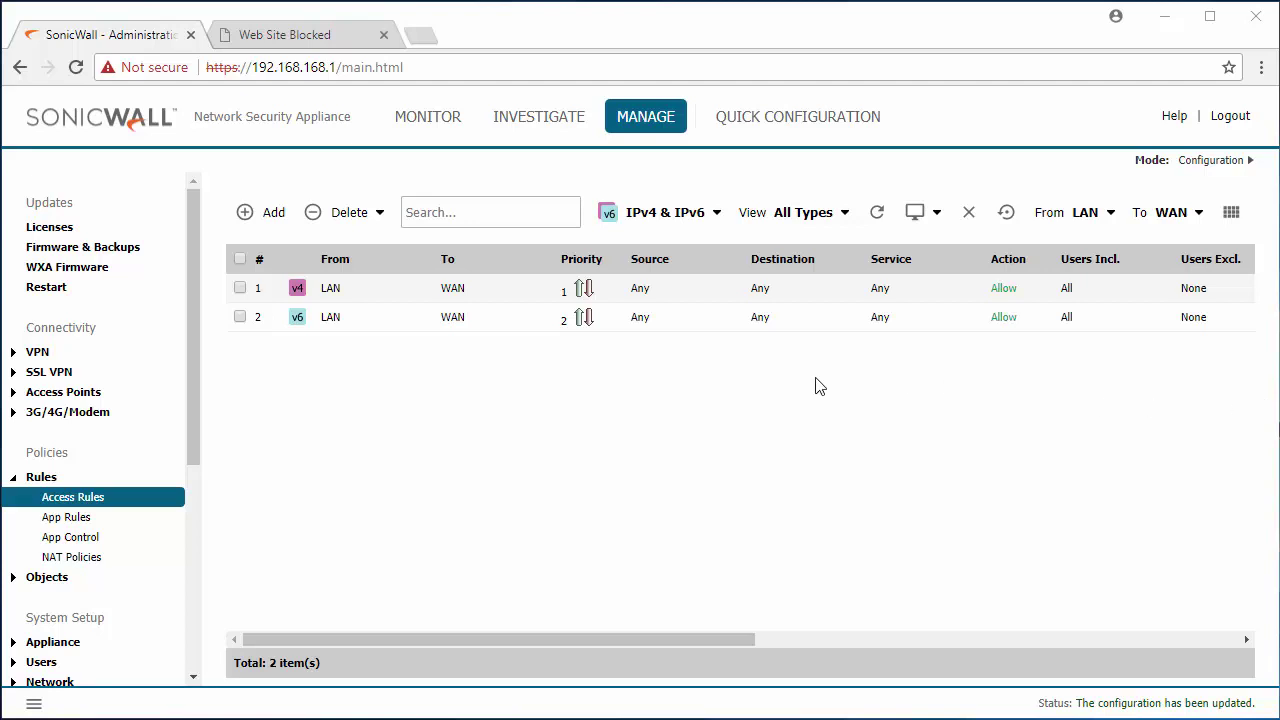
Step: In Event Logs, select the 'Responder from country blocked' alert for Germany
left_click(522, 128)
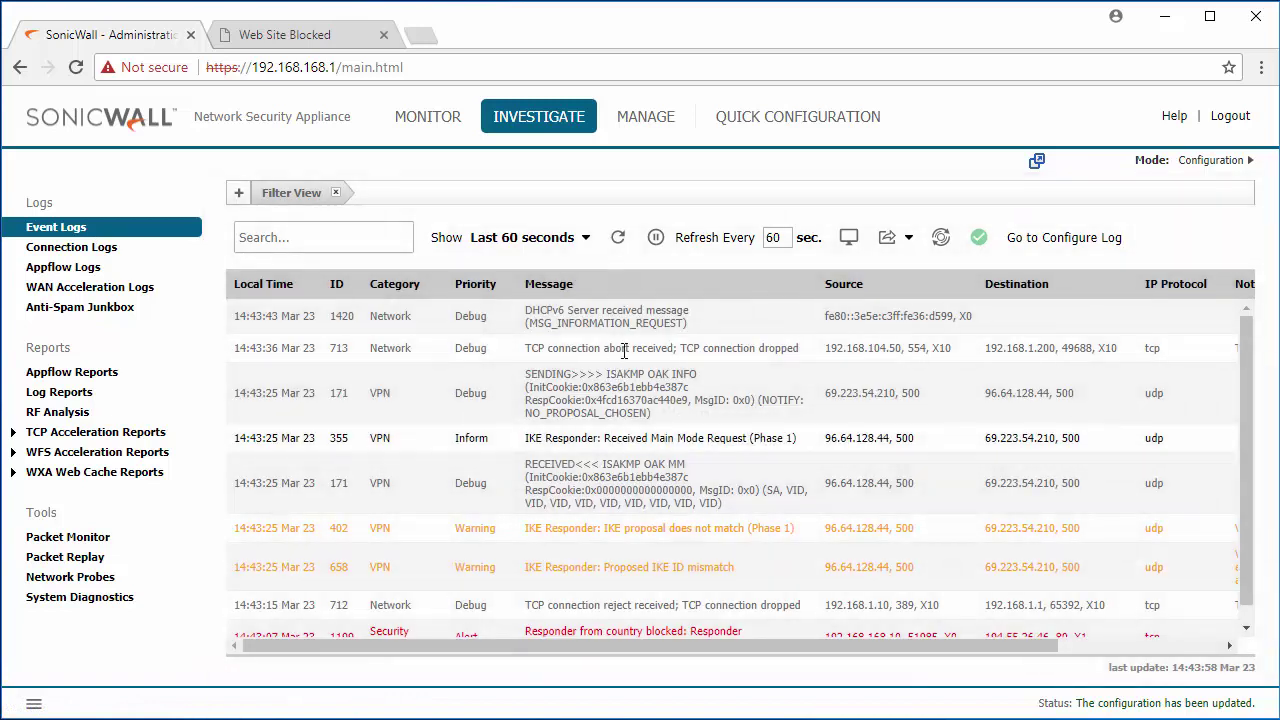
scroll(640, 400, "down", 1)
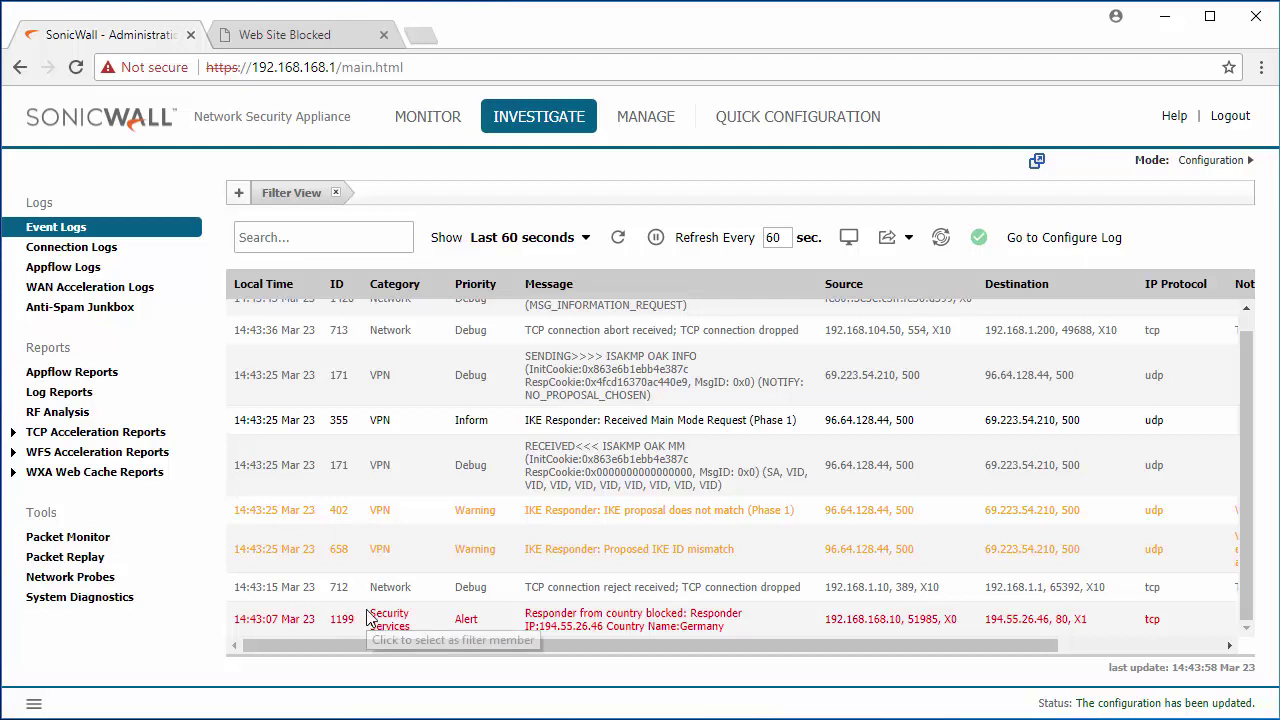
left_click_drag(370, 617, 728, 628)
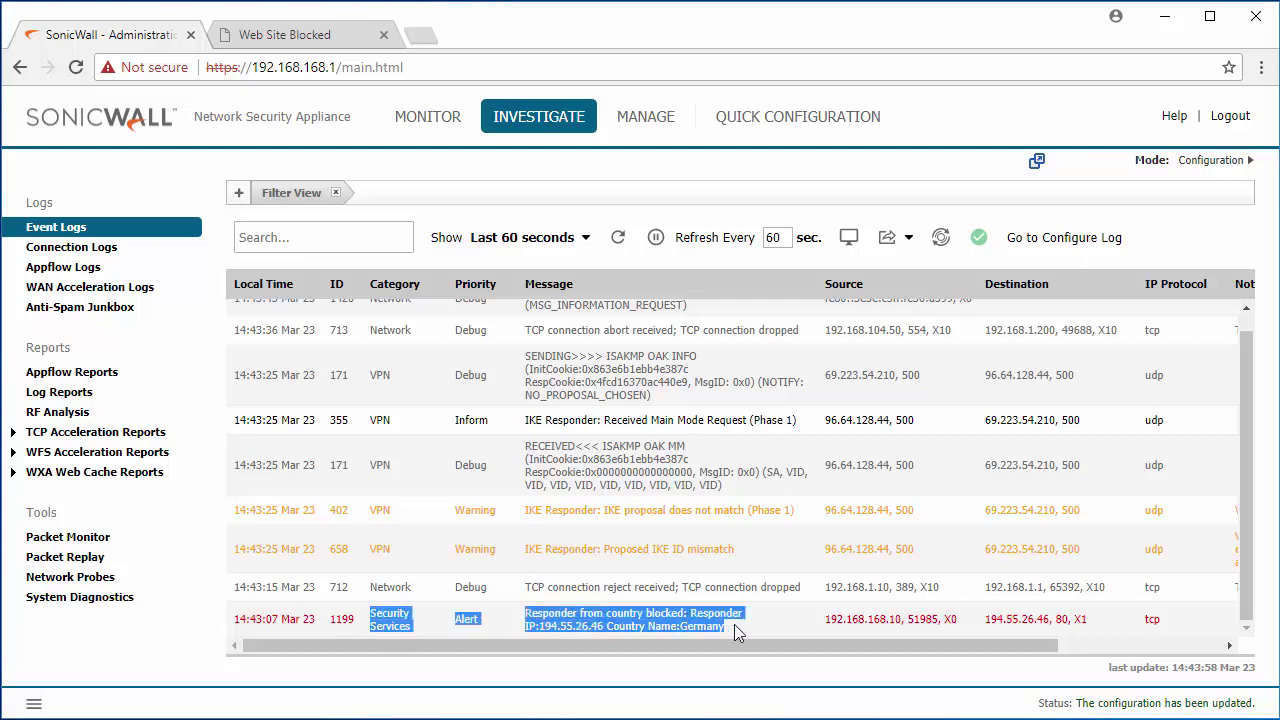